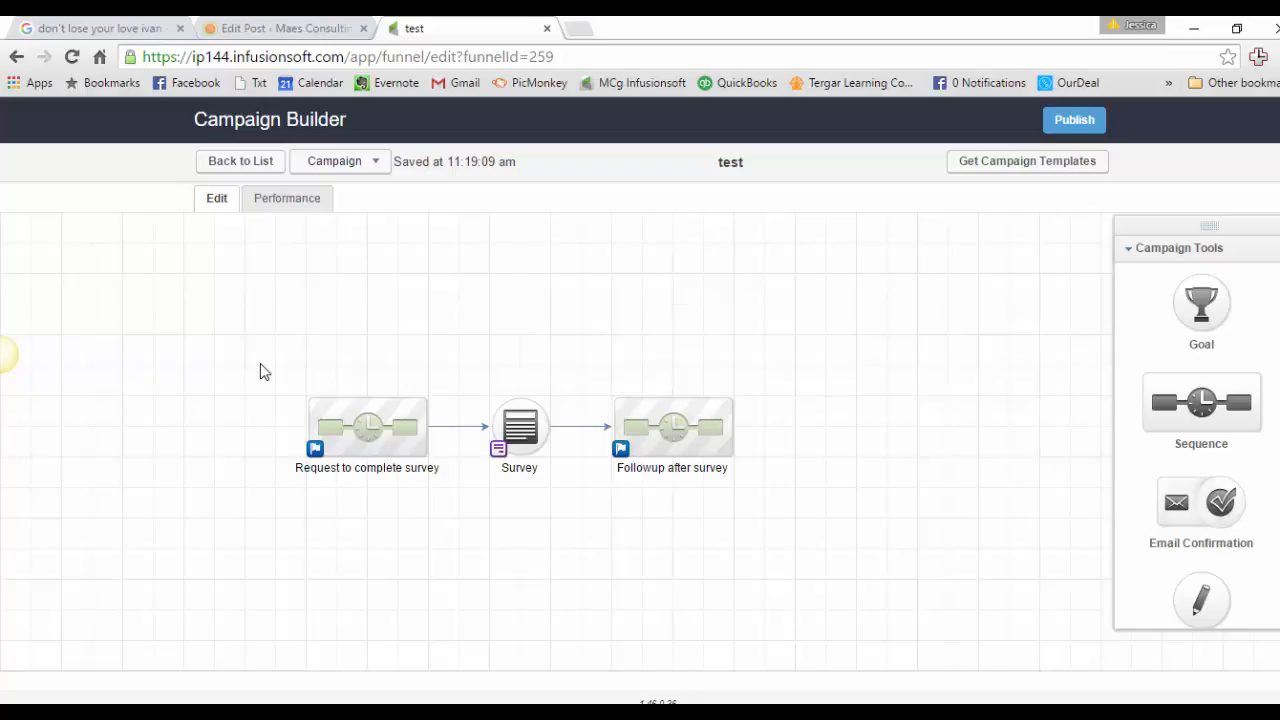
Step: Select the Request, Survey and Followup nodes in turn, then open the Survey web form editor
left_click_drag(275, 372, 456, 512)
left_click_drag(456, 389, 576, 490)
left_click_drag(581, 376, 784, 515)
left_click(799, 597)
double_click(521, 436)
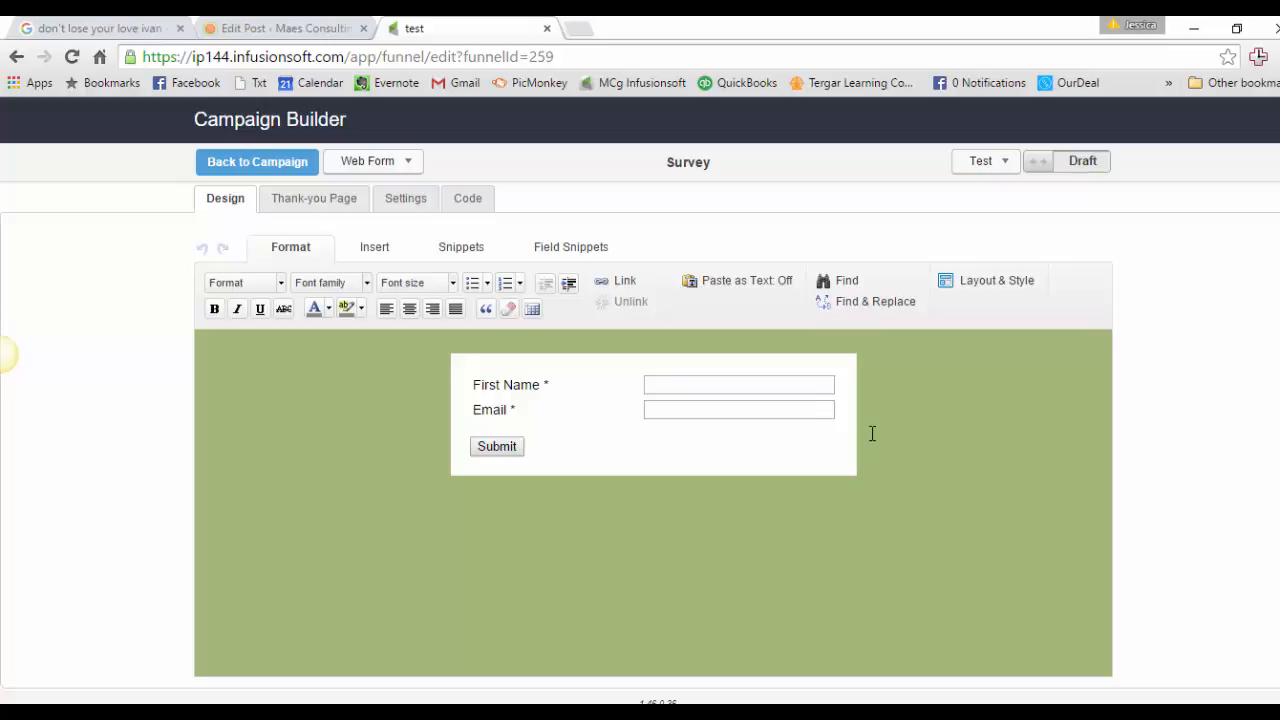
Step: Go back to the canvas and select the Request to complete survey, Survey and Followup steps
left_click(298, 165)
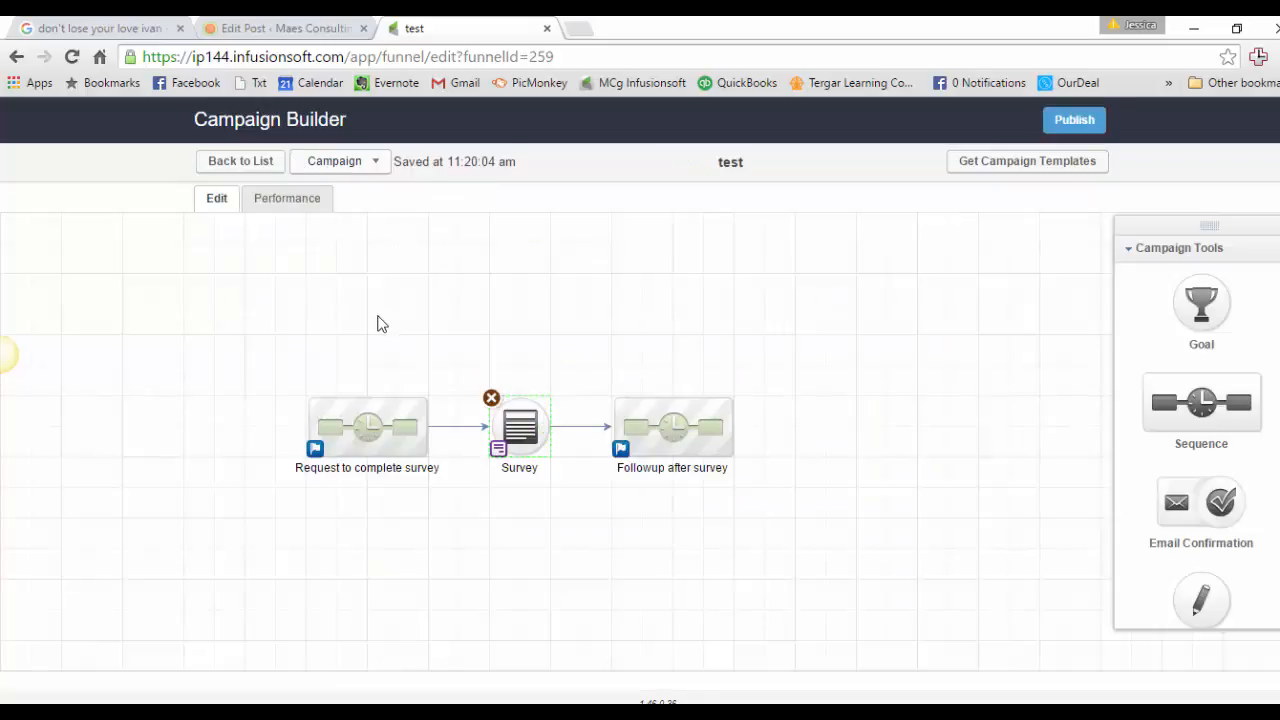
left_click_drag(281, 367, 454, 501)
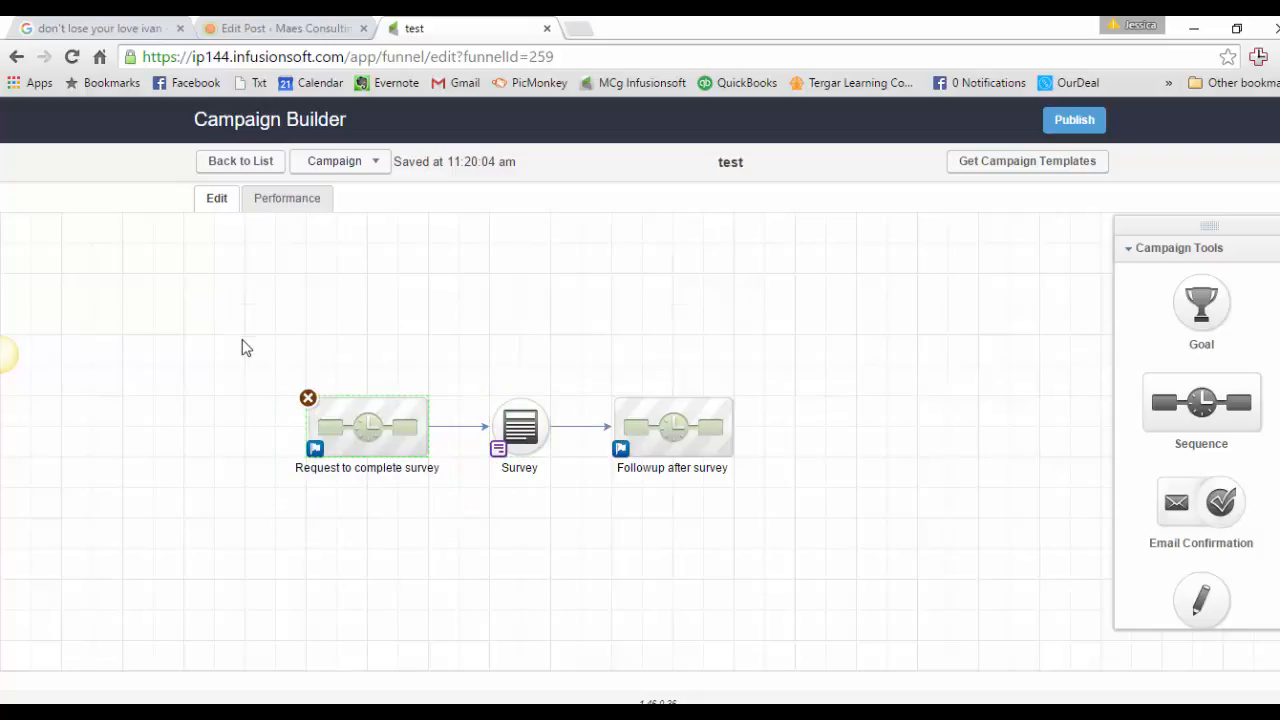
left_click_drag(241, 347, 810, 571)
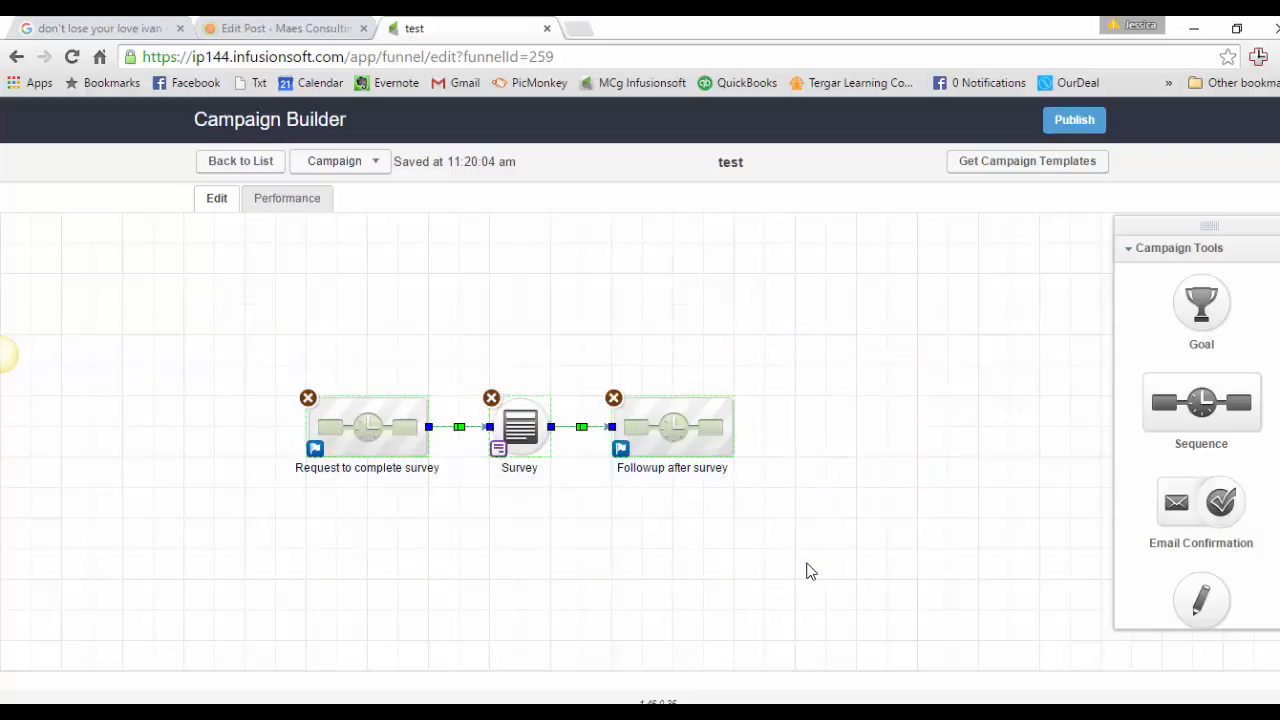
left_click_drag(464, 366, 572, 505)
left_click_drag(588, 366, 758, 554)
left_click(750, 588)
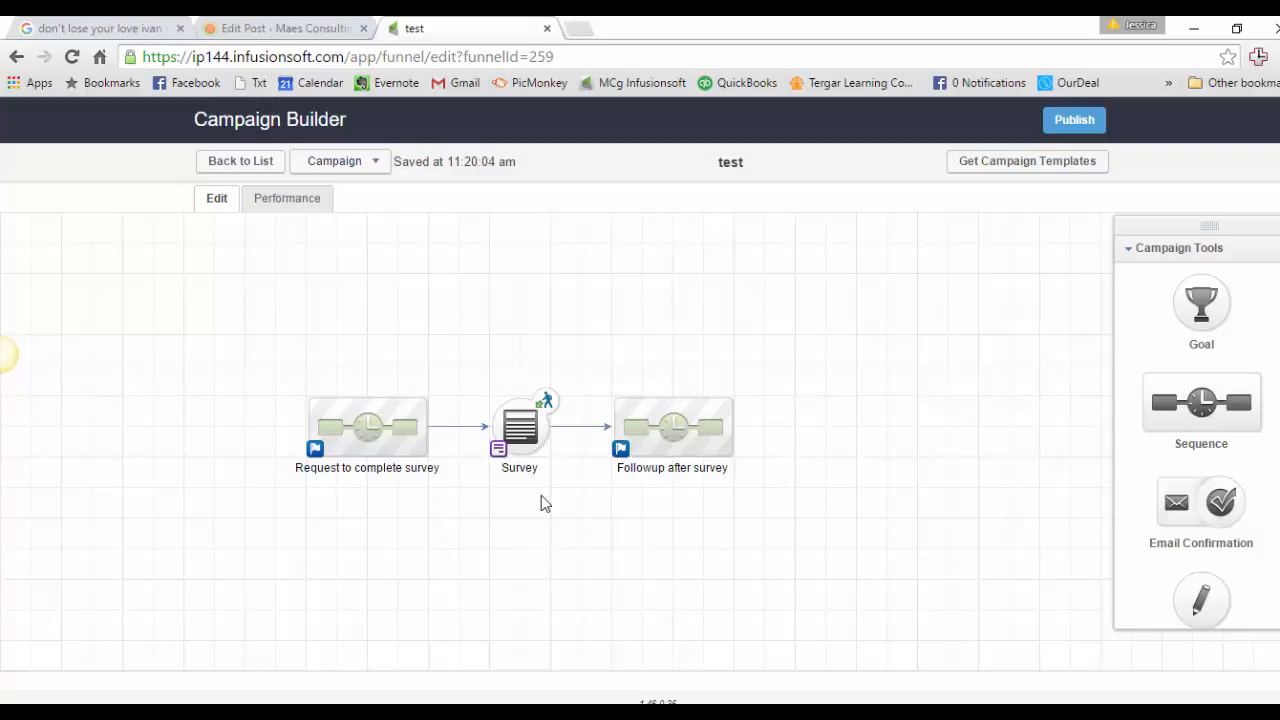
Step: Reopen the Survey form and delete its Email and First Name fields, leaving only Submit
double_click(528, 443)
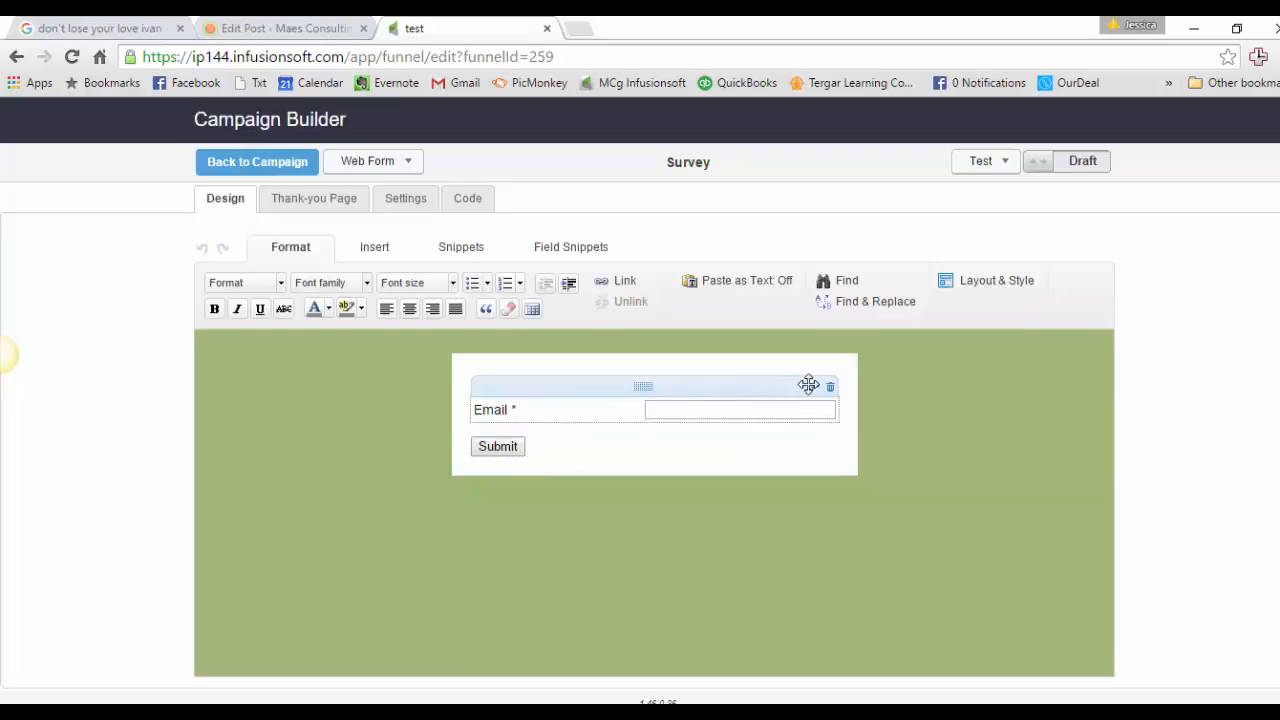
left_click(830, 389)
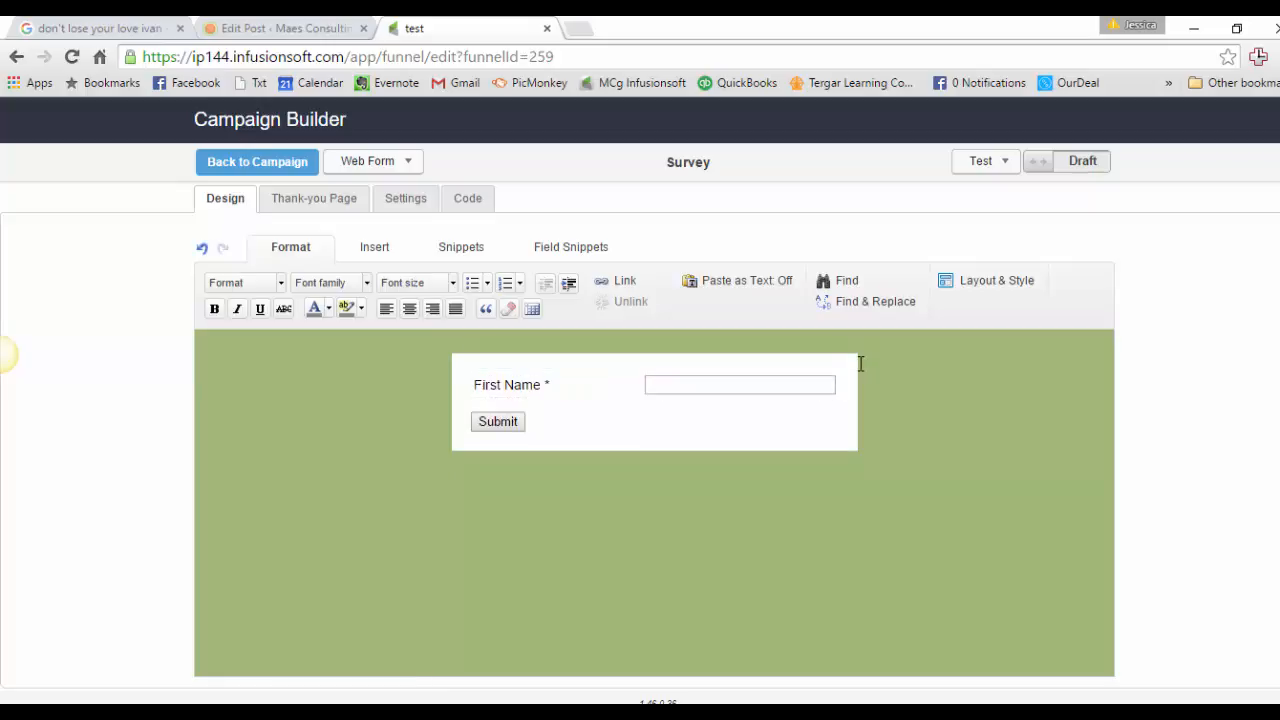
left_click(828, 365)
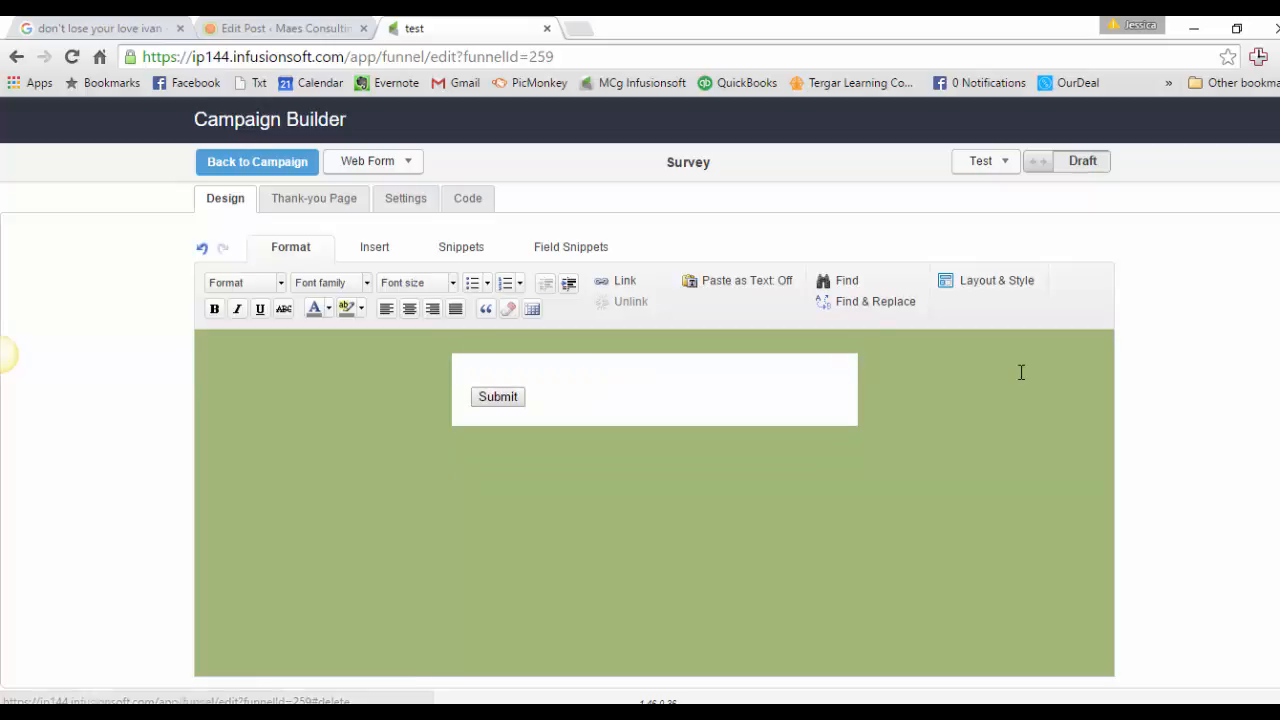
left_click(564, 252)
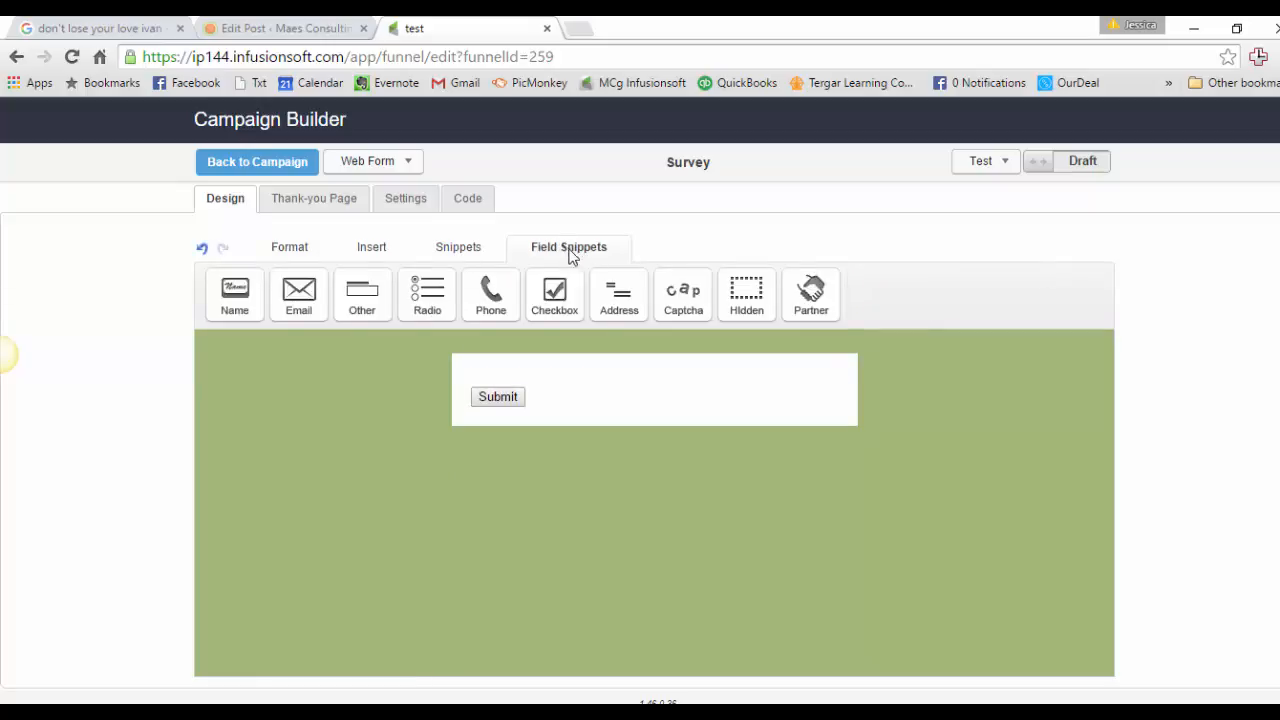
Step: Drop three Hidden snippets above Submit, storing Email, First Name and Last Name respectively
left_click_drag(746, 293, 726, 371)
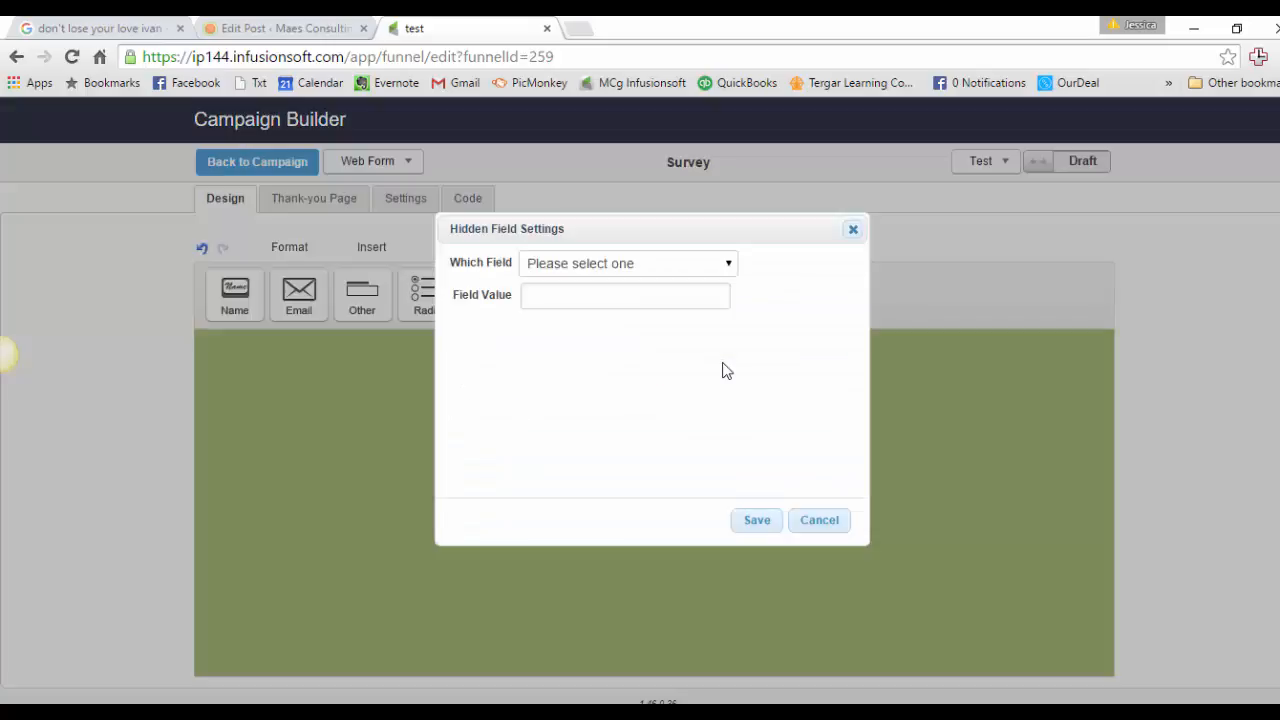
left_click(701, 266)
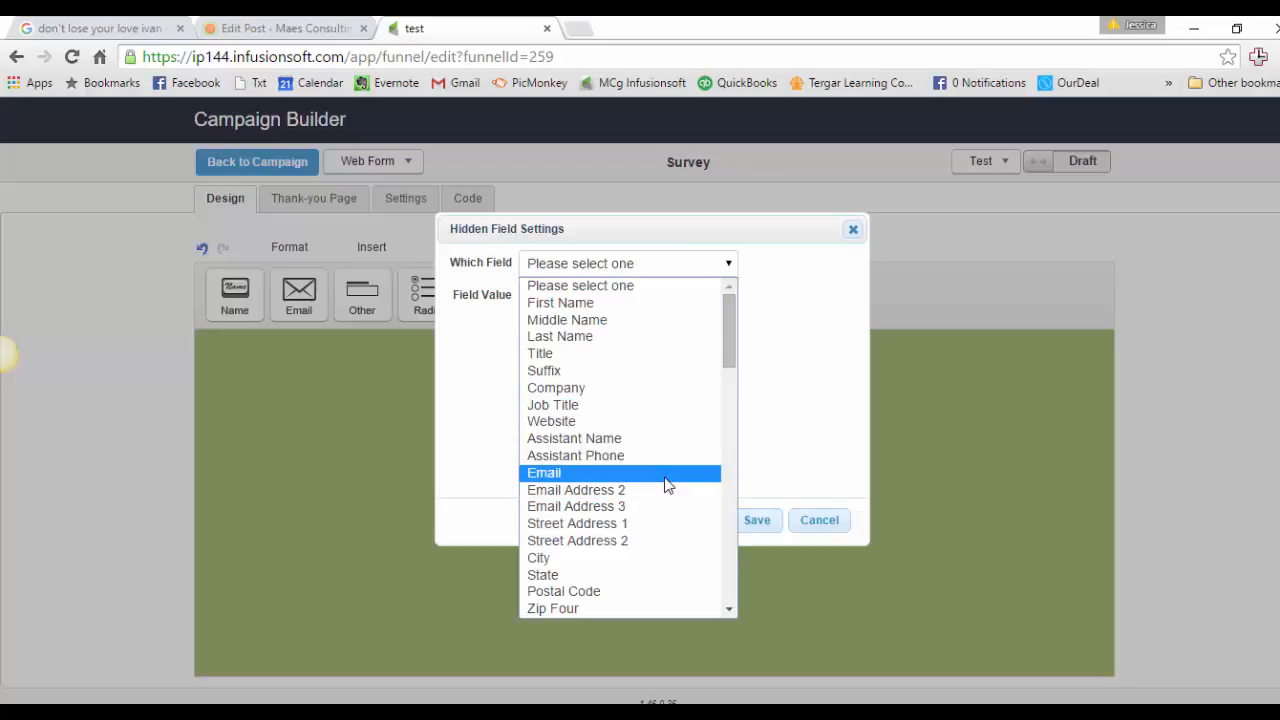
left_click(667, 484)
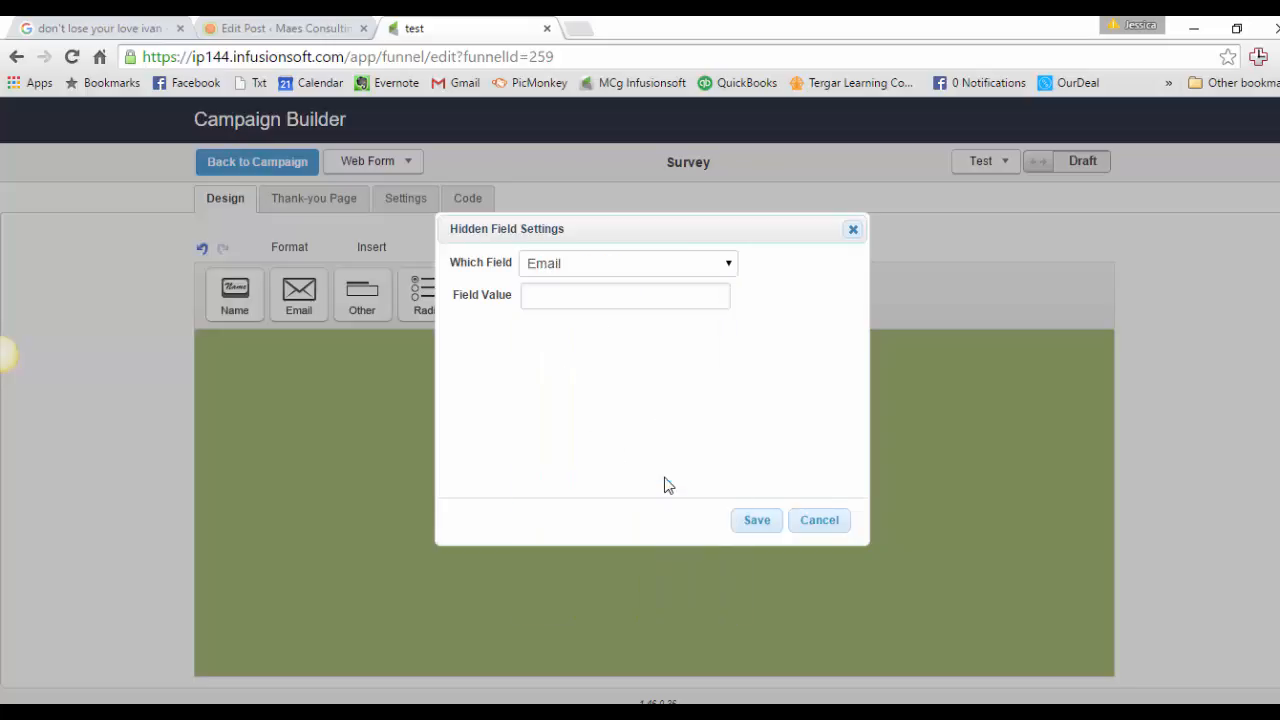
left_click(765, 530)
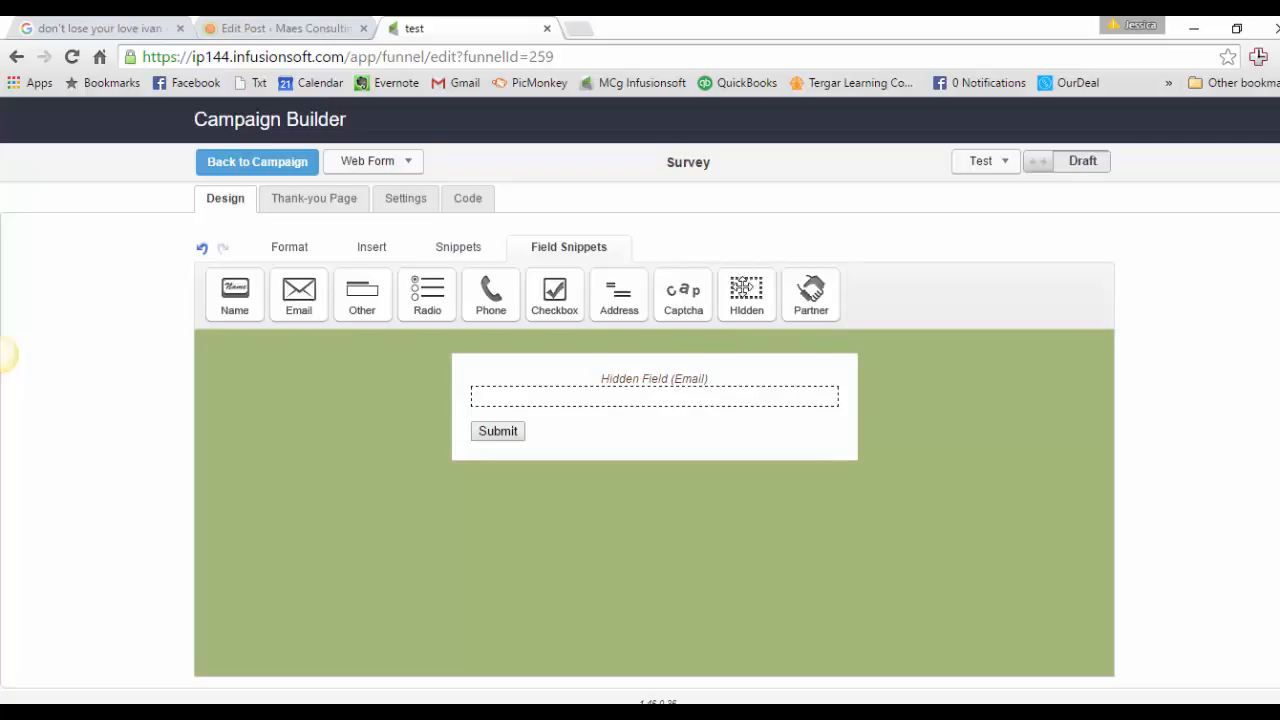
left_click_drag(742, 298, 755, 364)
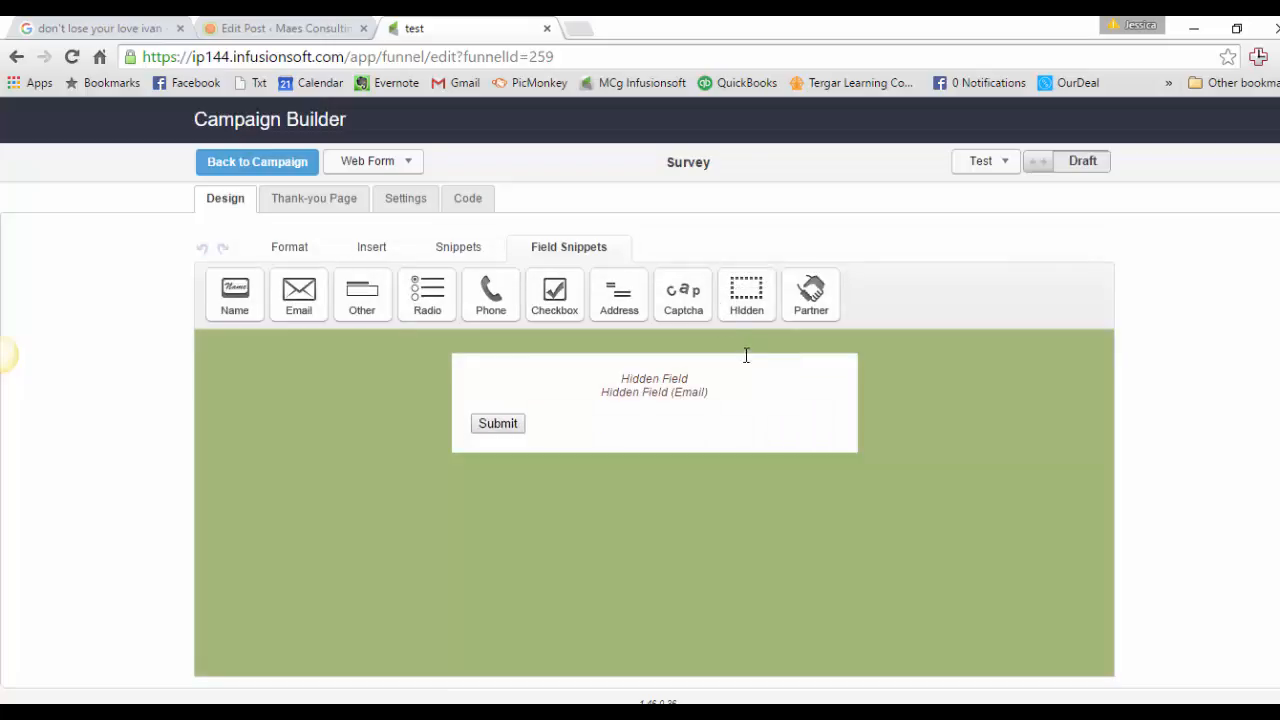
left_click(634, 265)
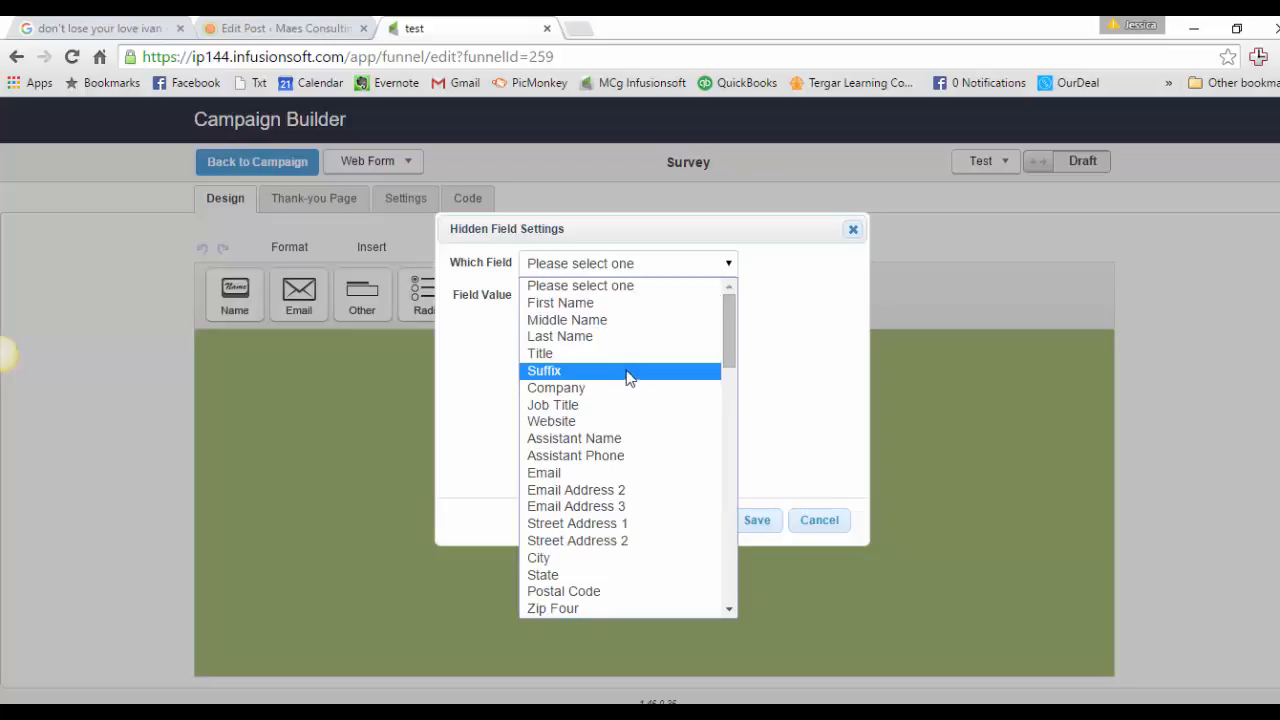
left_click(610, 303)
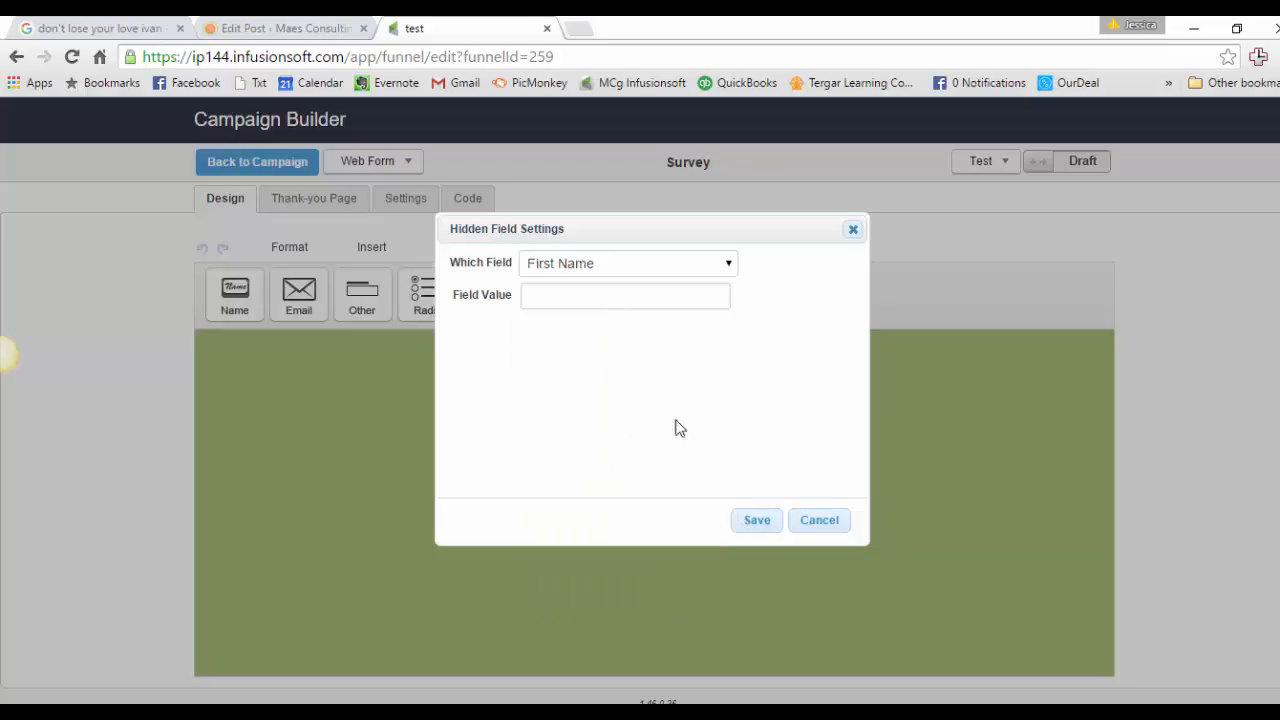
left_click(752, 521)
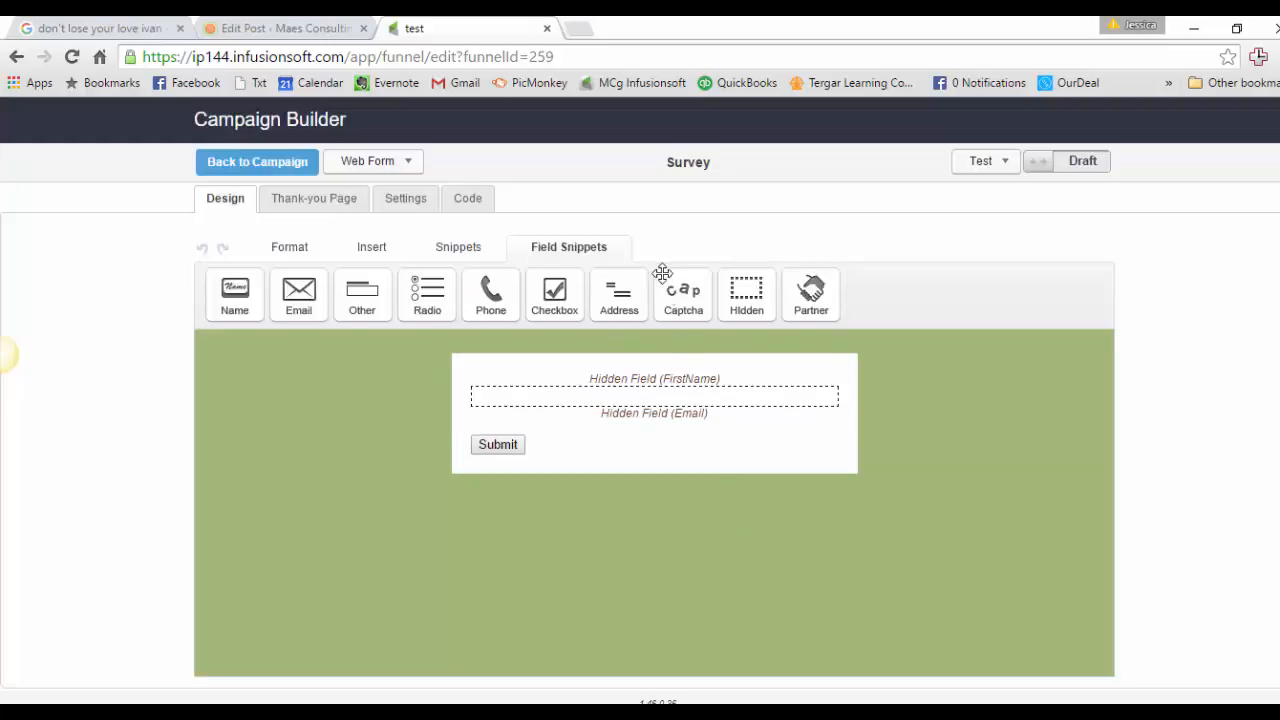
left_click_drag(740, 293, 758, 395)
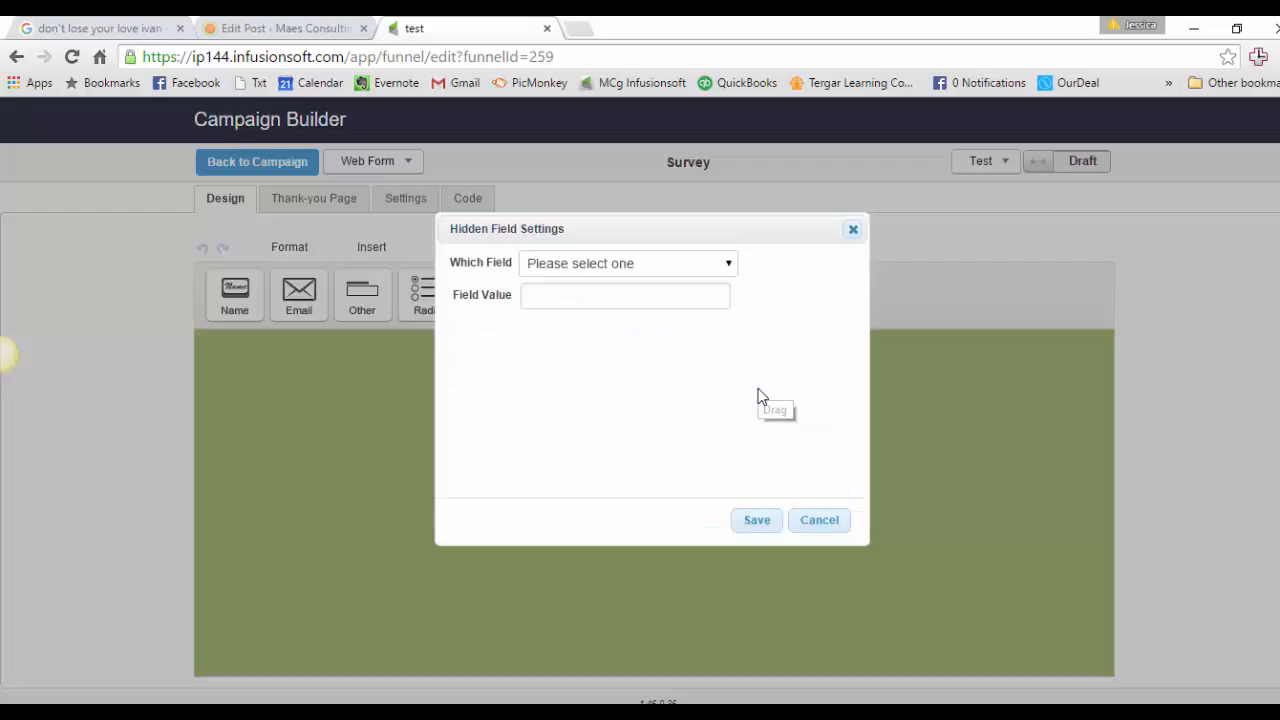
left_click(640, 270)
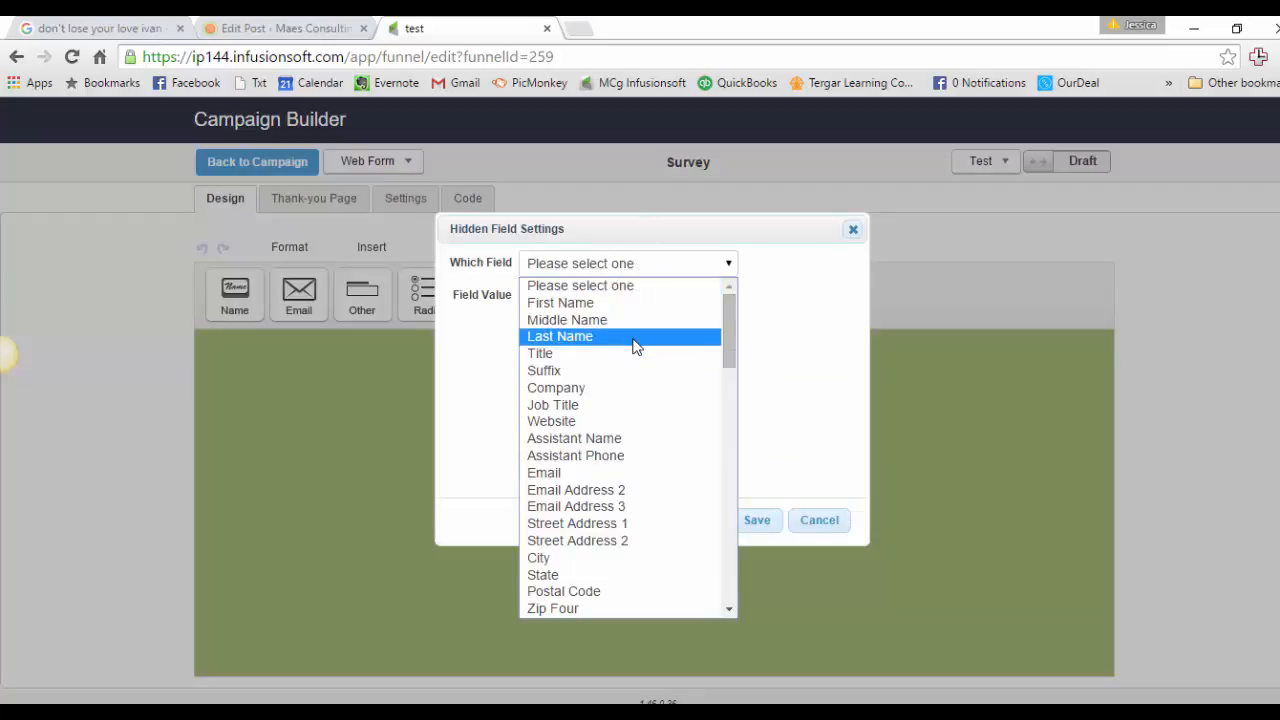
left_click(636, 342)
left_click(757, 520)
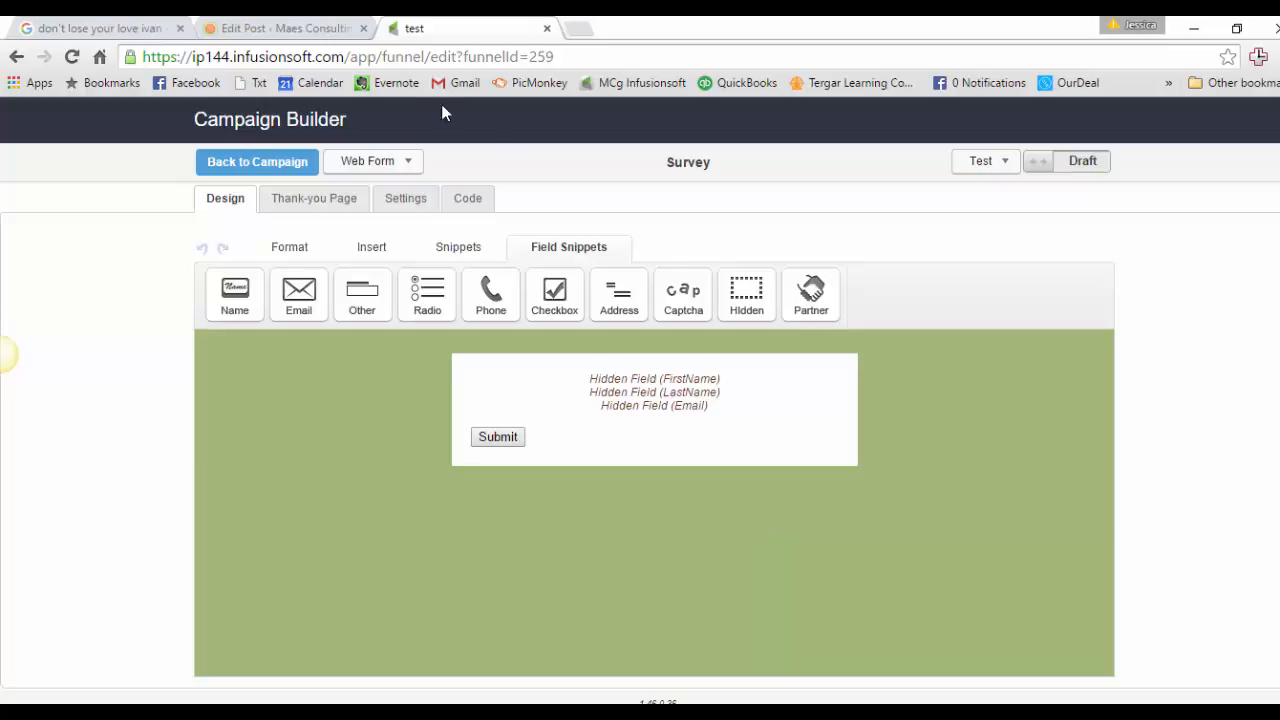
Step: Add a required radio question labelled 'Are you happy?' with options Yes and No
left_click_drag(427, 290, 717, 446)
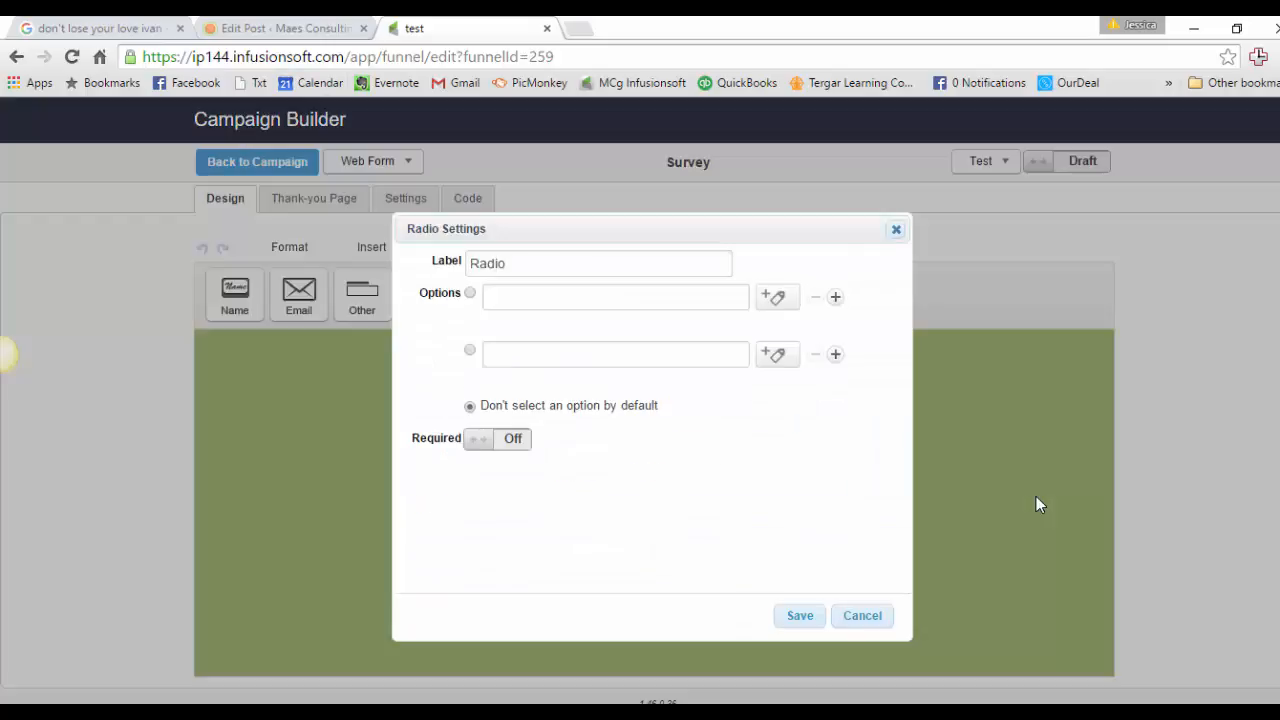
type("Are you happy?")
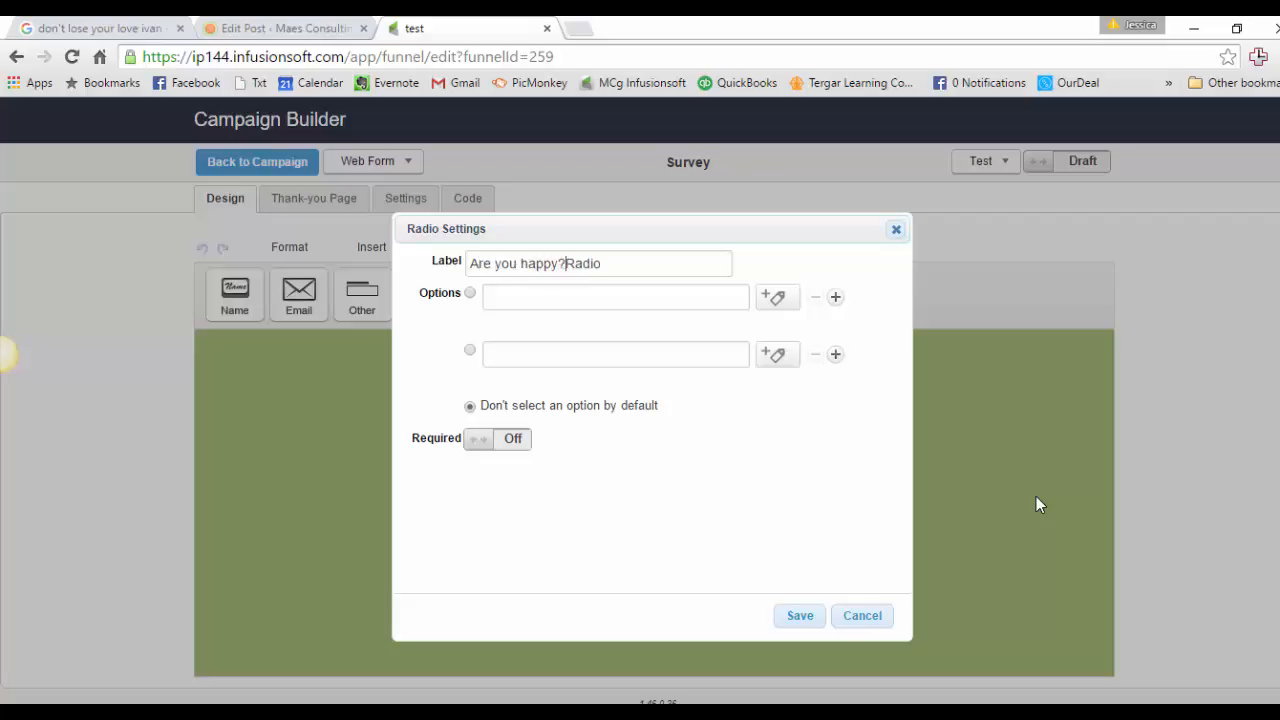
key("Delete")
key("Delete")
key("Delete")
key("Delete")
key("Delete")
left_click(673, 297)
type("Yes")
left_click(683, 343)
type("No")
left_click(476, 442)
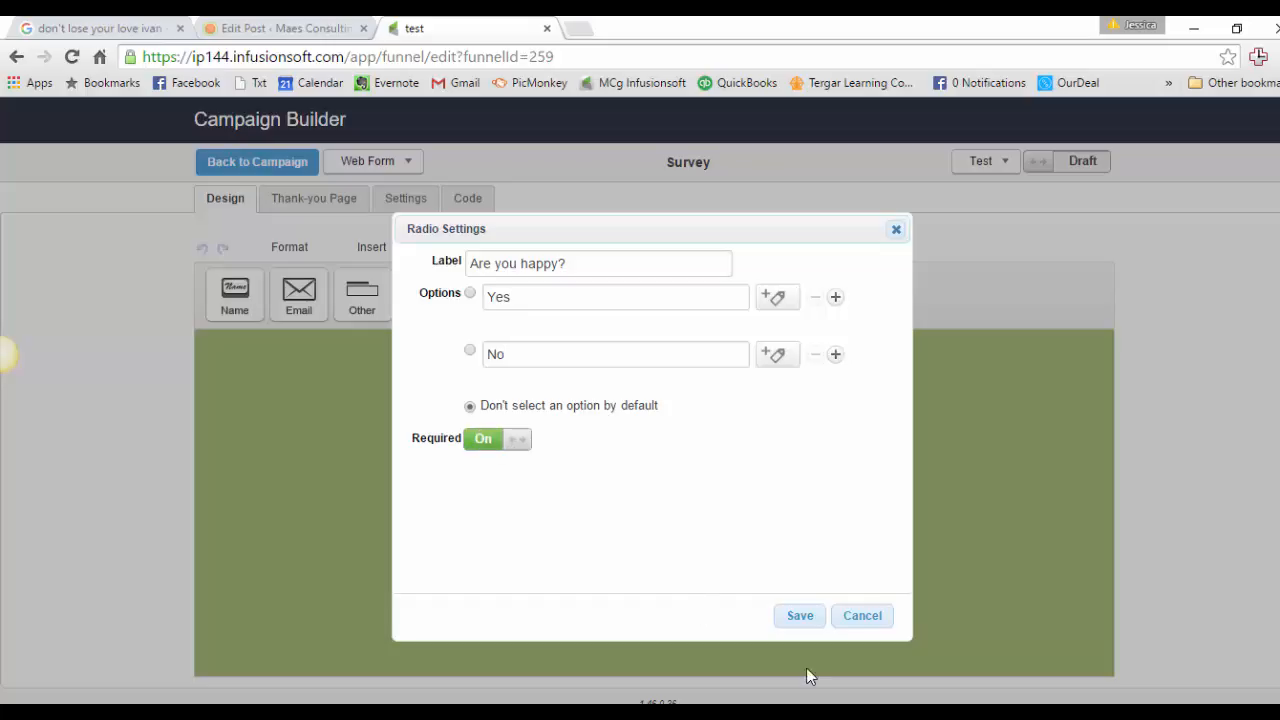
left_click(795, 617)
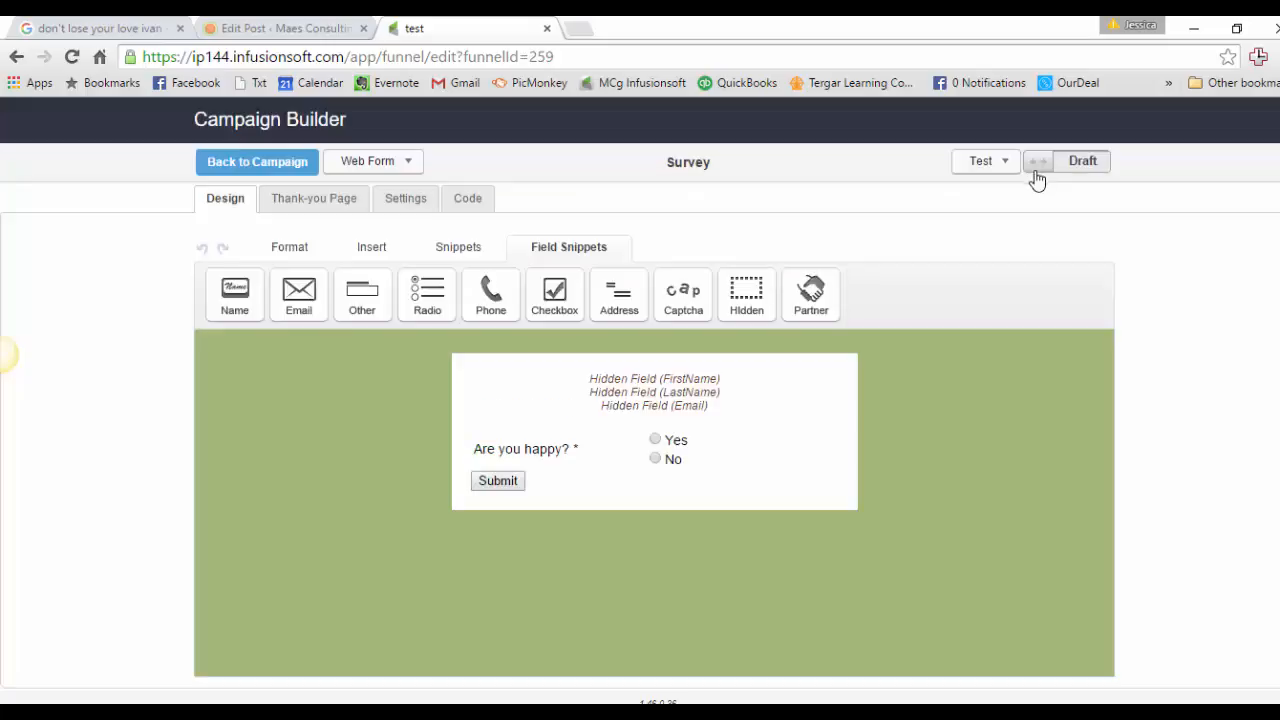
Step: Mark the Survey form Ready, preview it as a test contact, then close the preview
left_click(1040, 161)
left_click(976, 163)
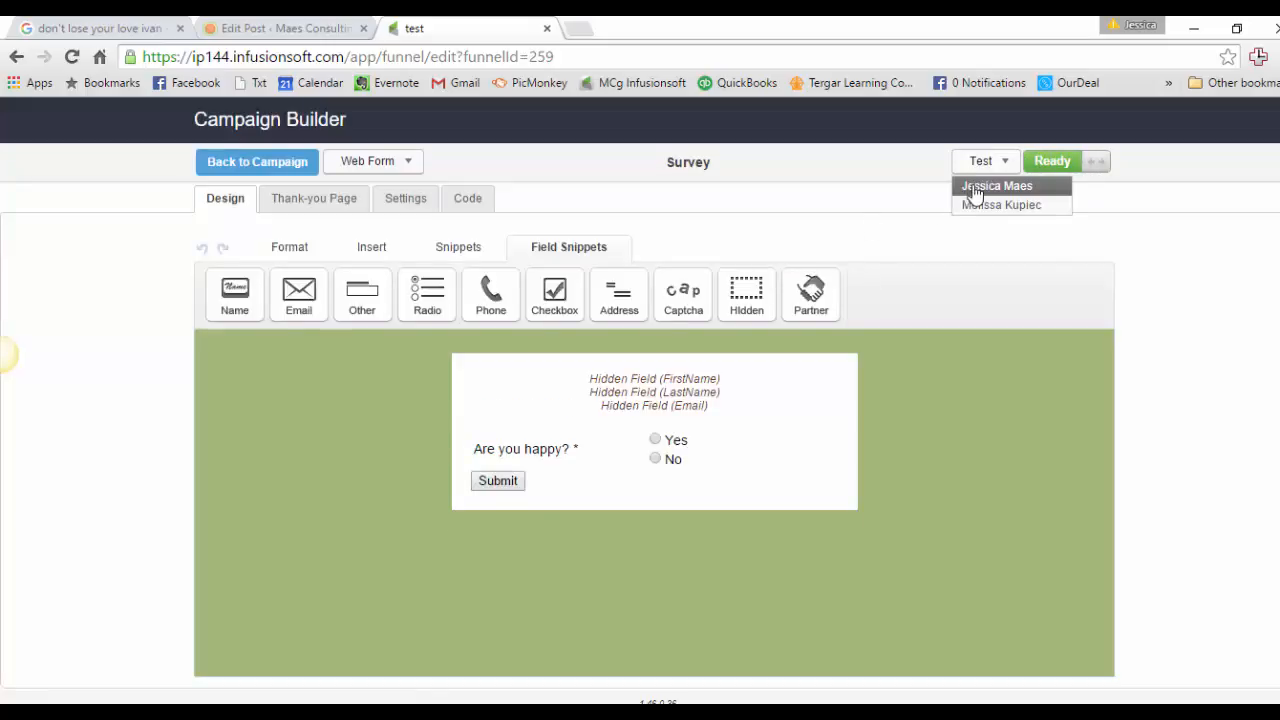
left_click(975, 188)
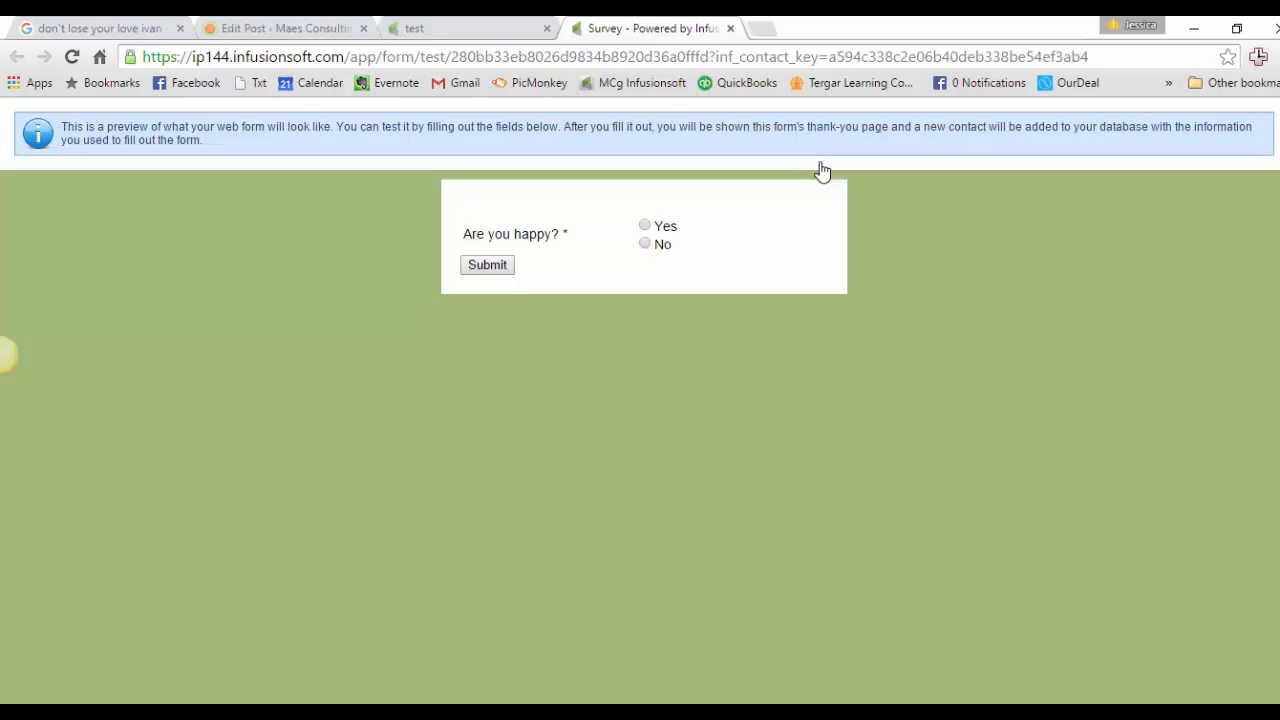
left_click(731, 29)
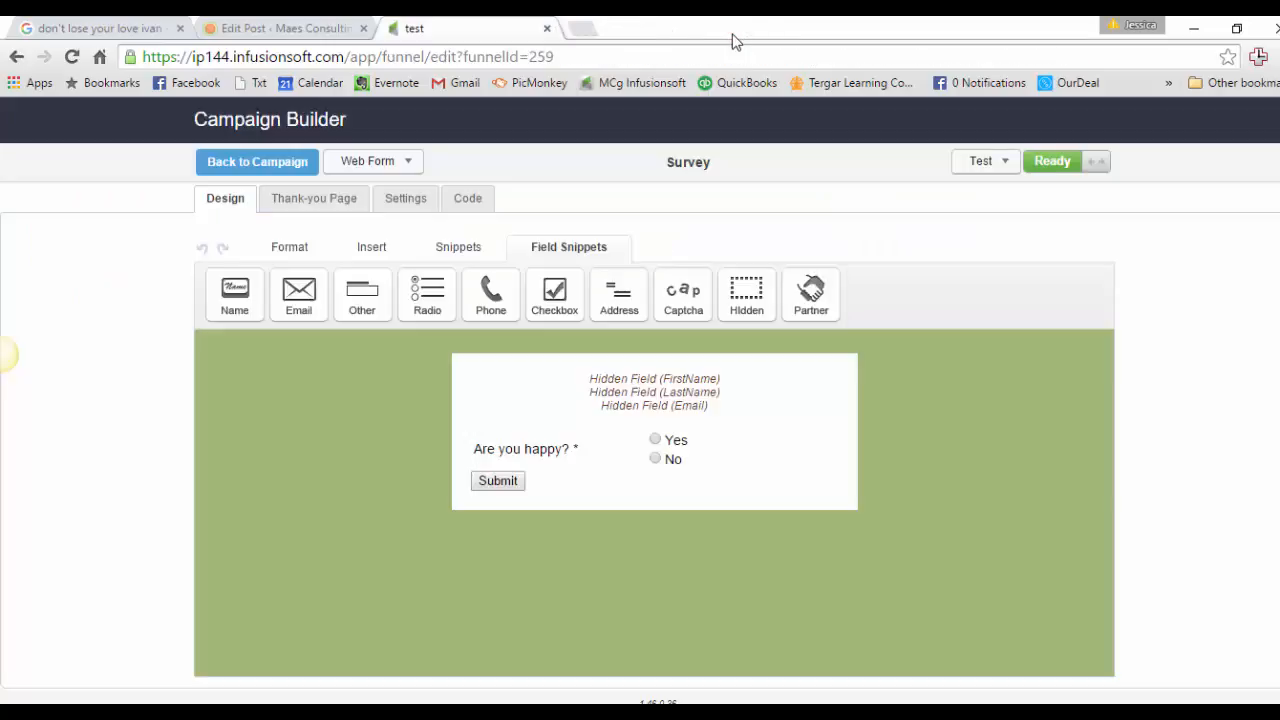
Step: Open the Request to complete survey sequence, inspect its Request 1–3 emails, and return to the campaign
left_click(239, 162)
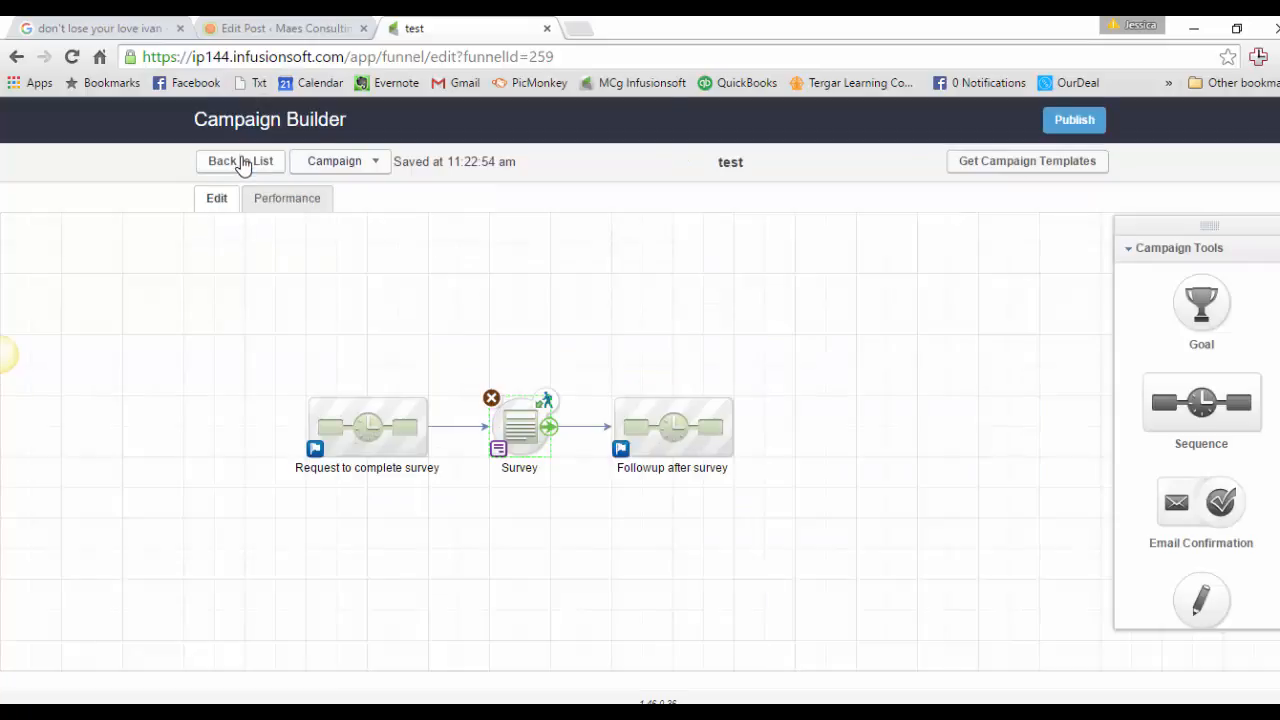
left_click_drag(272, 364, 455, 530)
double_click(400, 452)
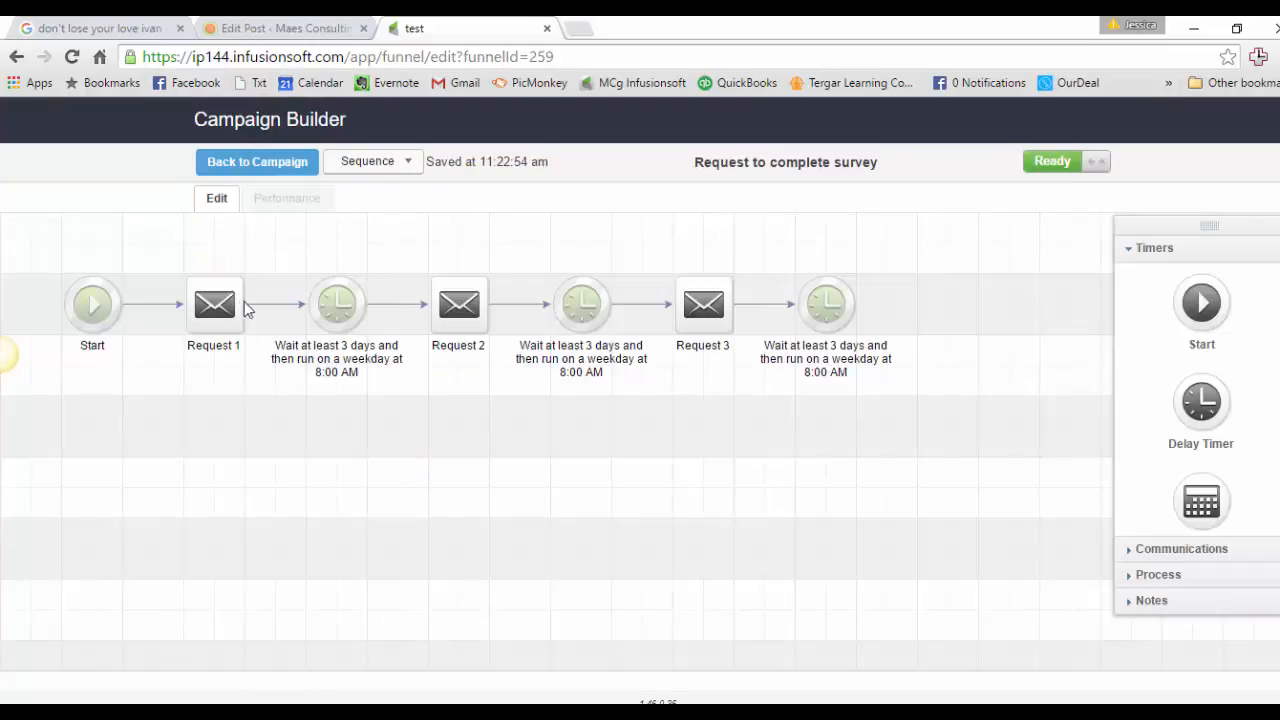
left_click_drag(140, 268, 255, 422)
left_click_drag(409, 269, 533, 428)
left_click_drag(641, 248, 763, 423)
left_click(757, 497)
mouse_move(204, 278)
left_click(225, 160)
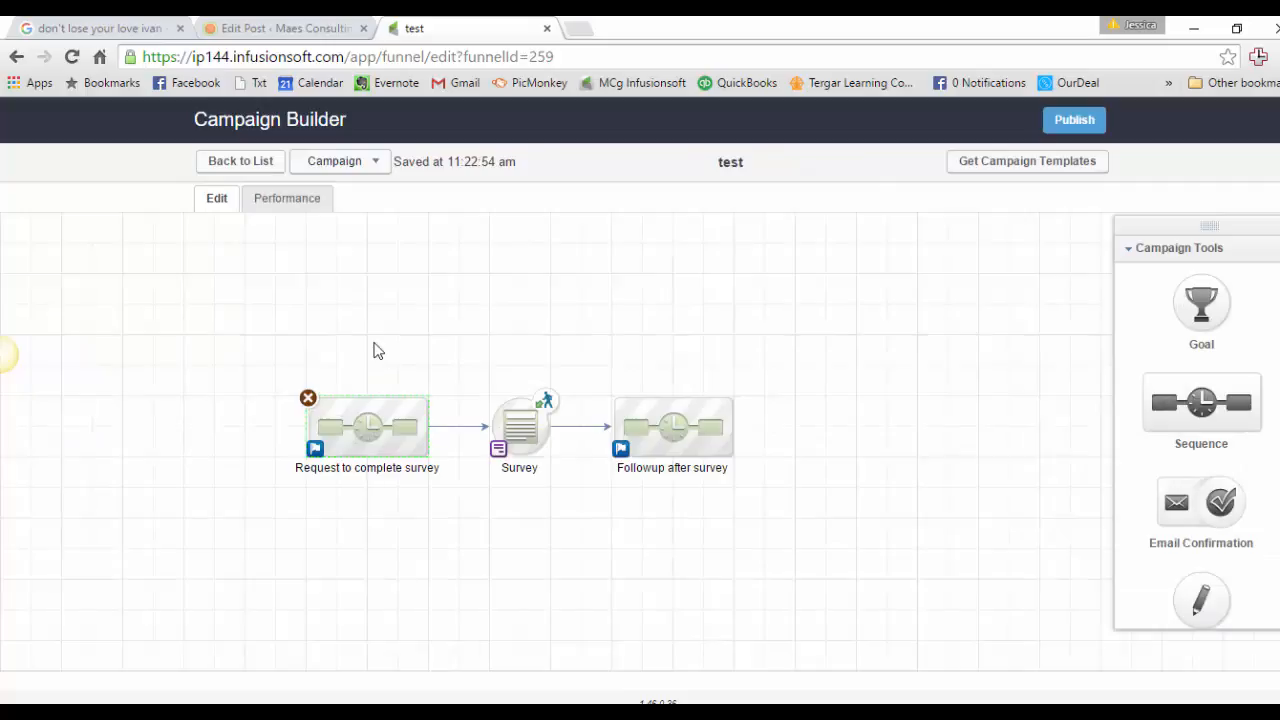
Step: Review the Survey web form, then return to the canvas and select the Request and Followup sequences
double_click(524, 430)
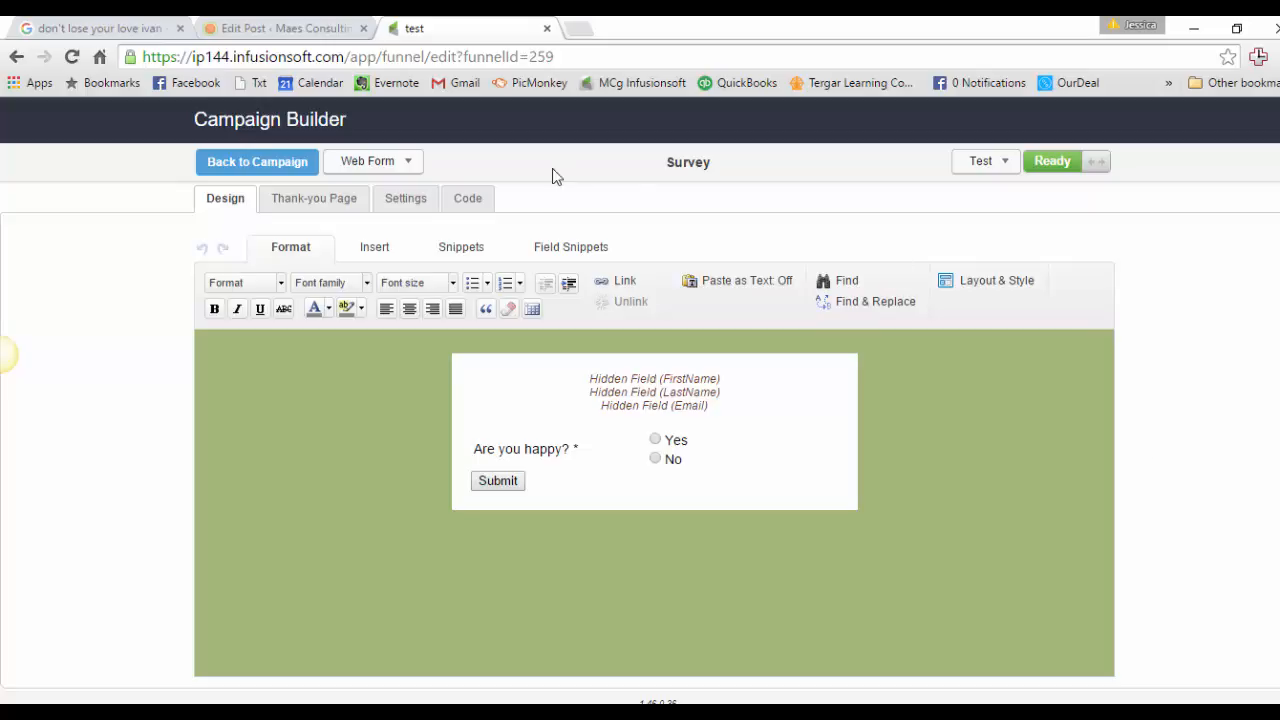
left_click(258, 162)
left_click_drag(277, 372, 450, 541)
left_click_drag(580, 364, 831, 569)
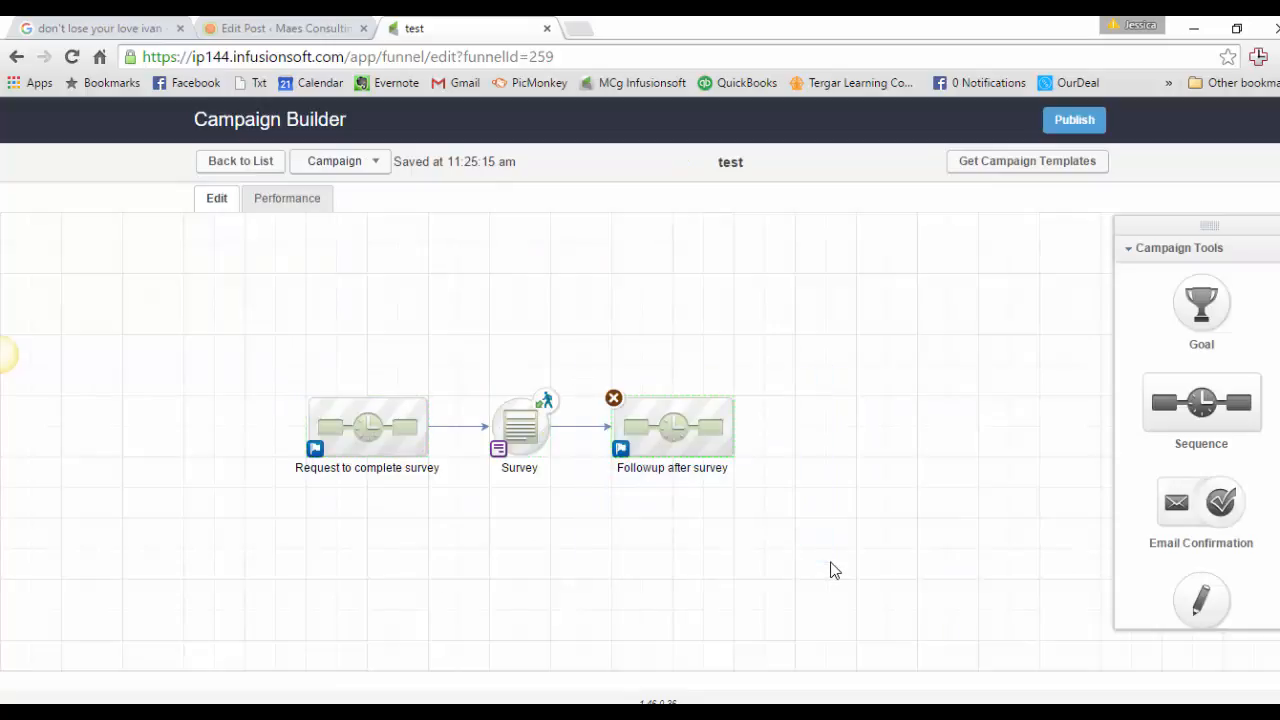
Step: Open the Survey goal settings and save them with Any Contact as the achiever
double_click(503, 452)
left_click(705, 537)
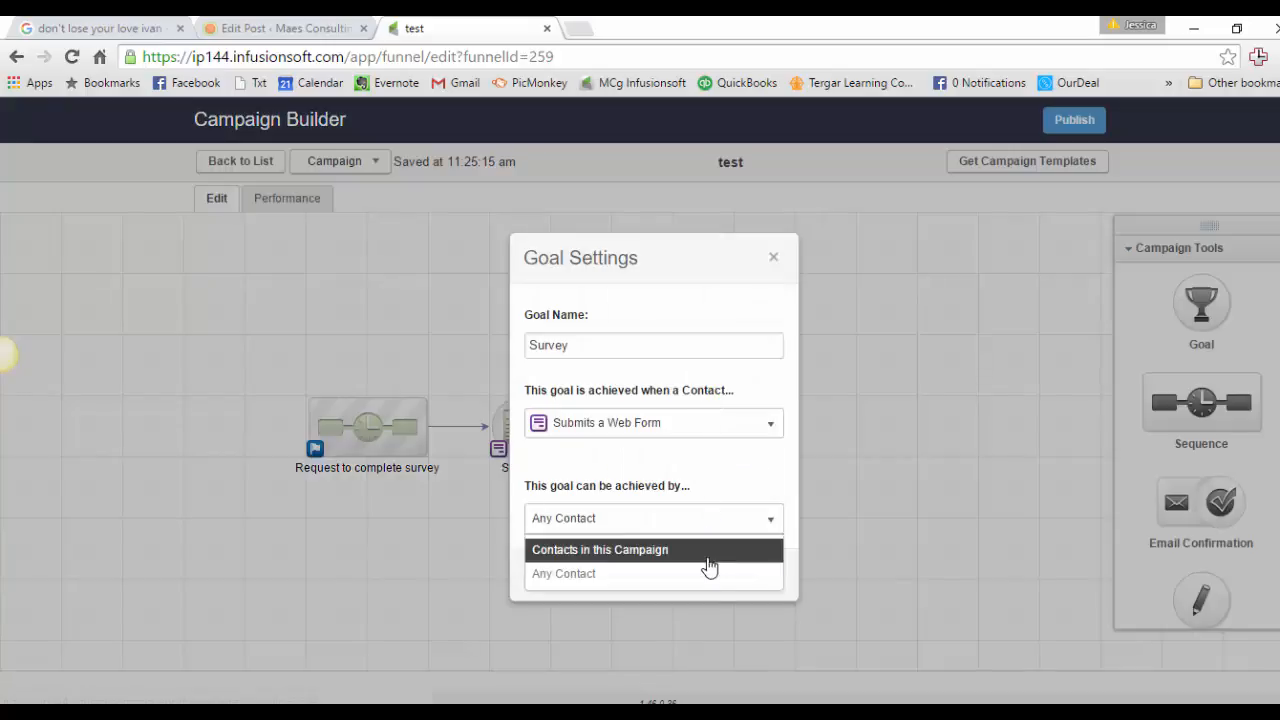
left_click(706, 571)
left_click(752, 578)
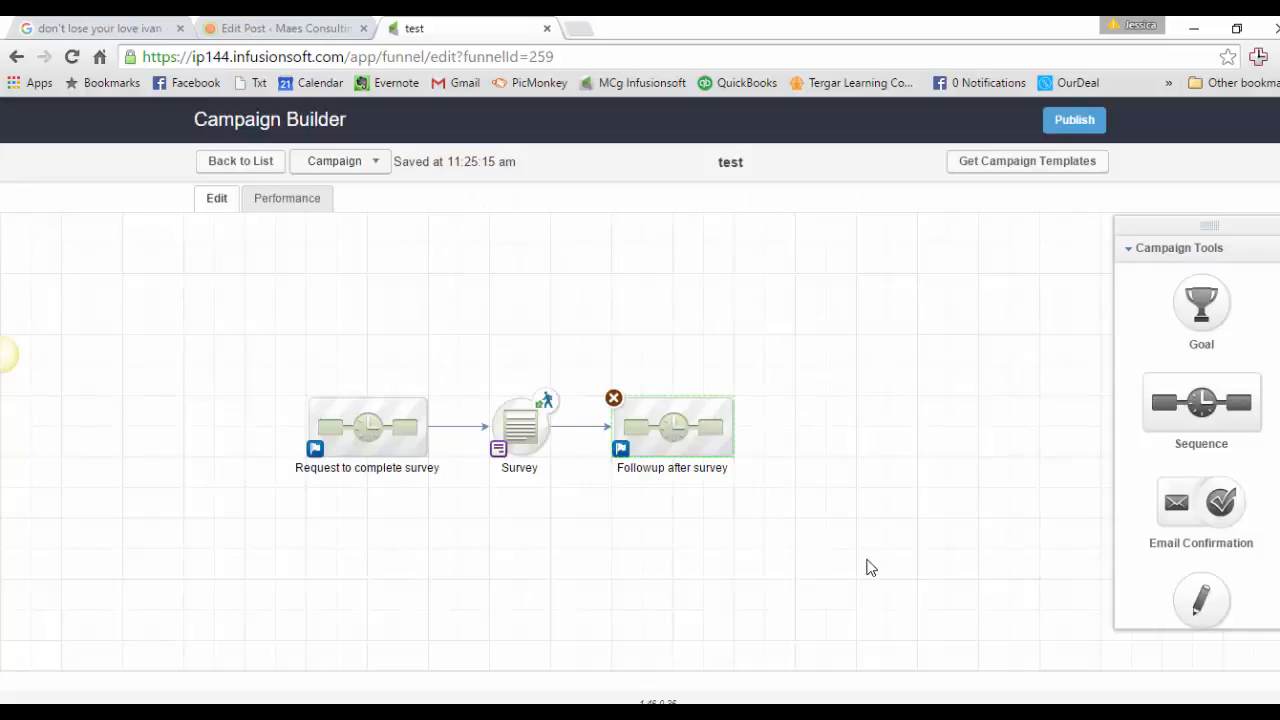
Step: Reopen the Survey goal and restrict it to Contacts in this Campaign, then save
mouse_move(503, 420)
double_click(558, 483)
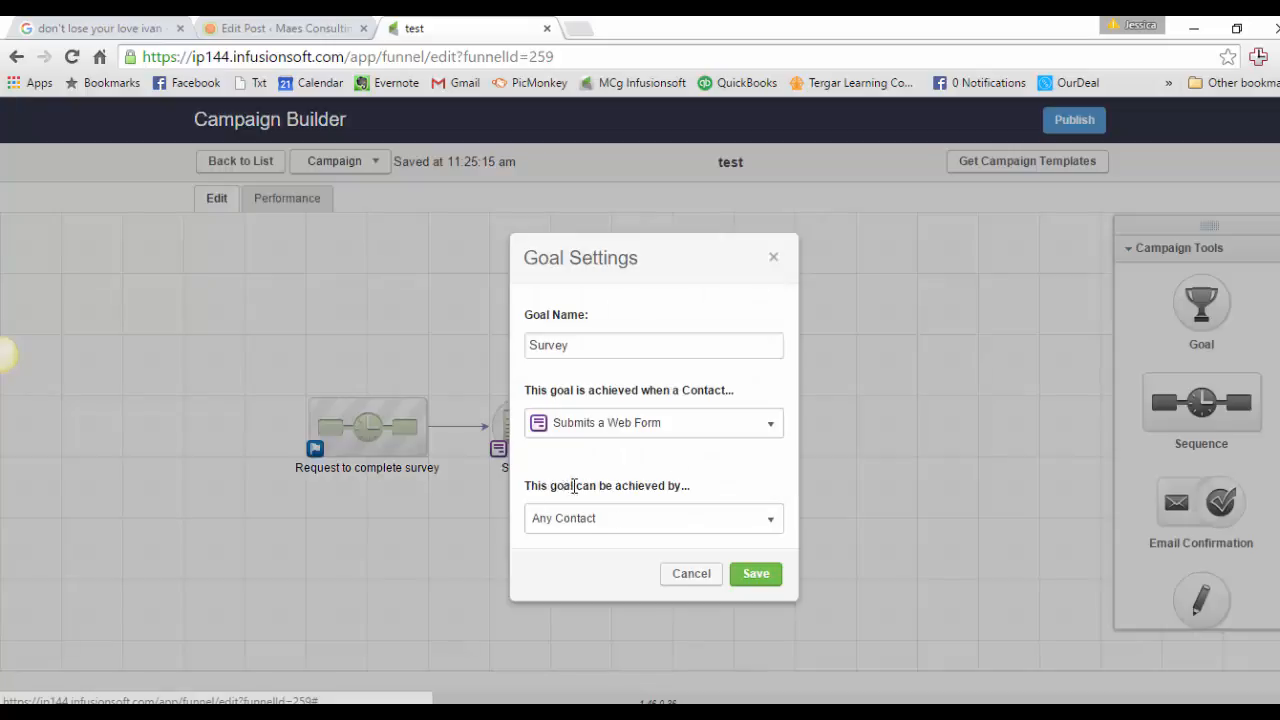
left_click(585, 525)
left_click(588, 556)
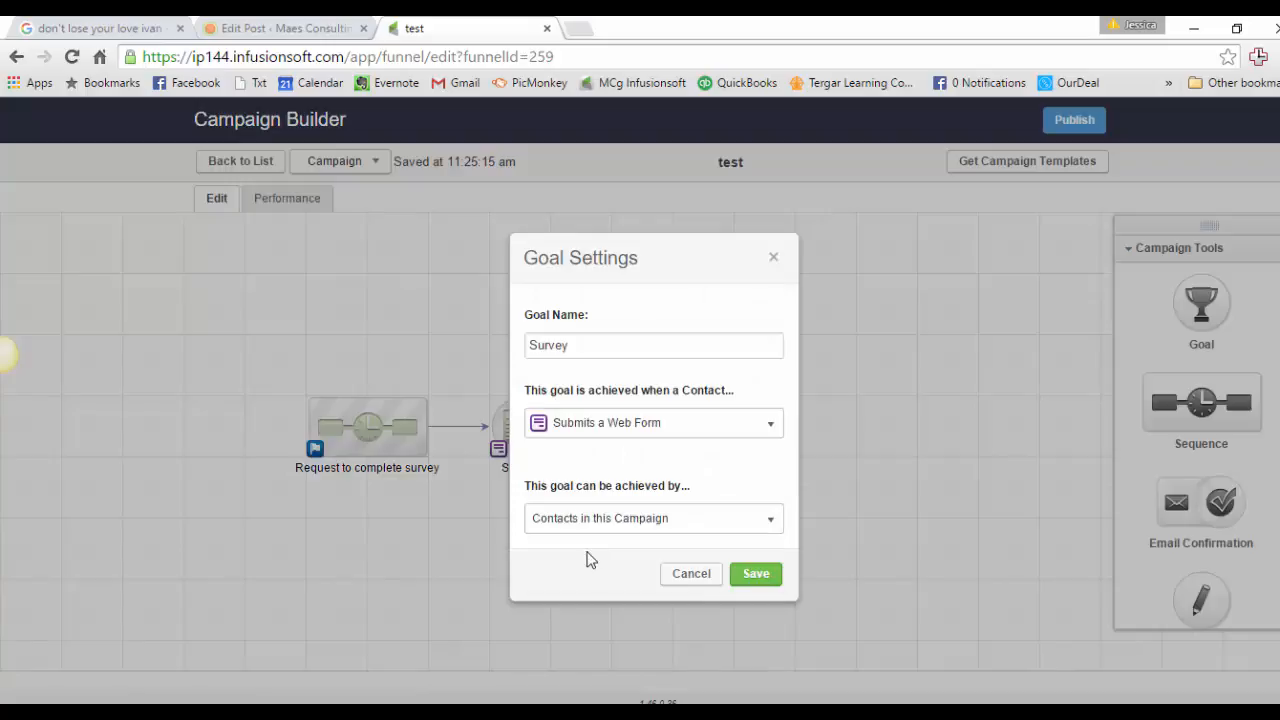
left_click(766, 580)
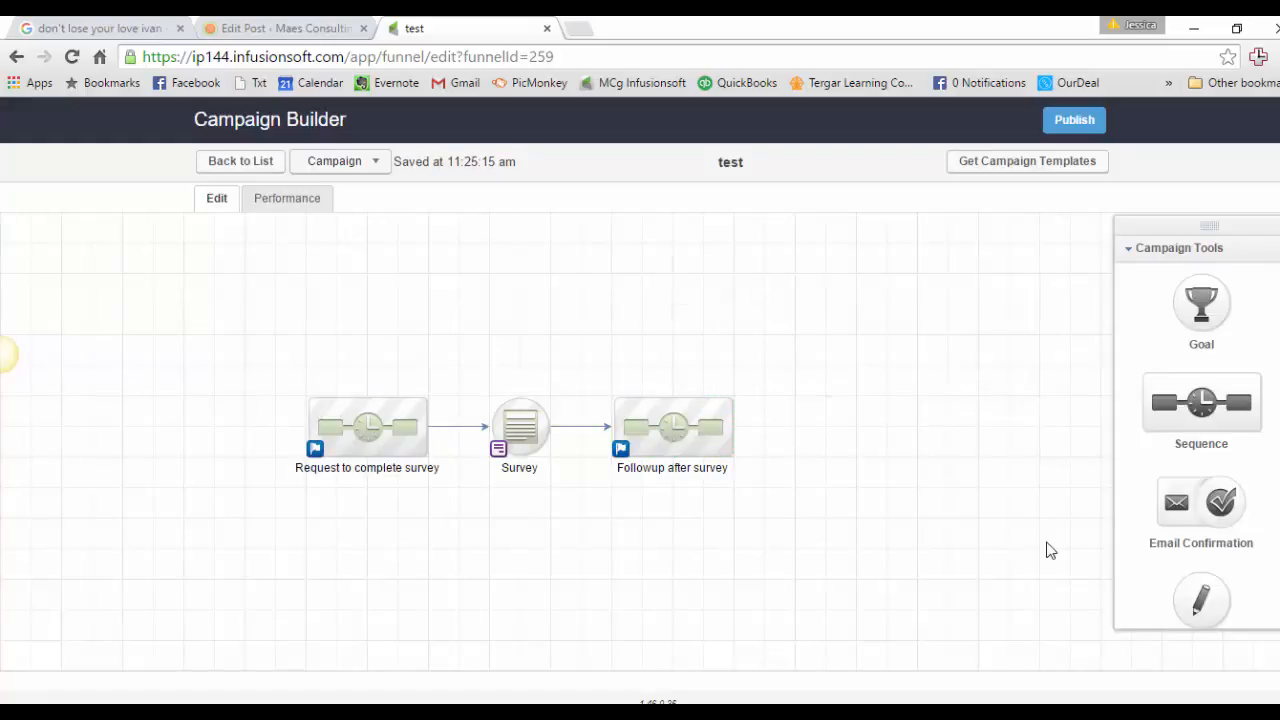
left_click_drag(224, 362, 920, 551)
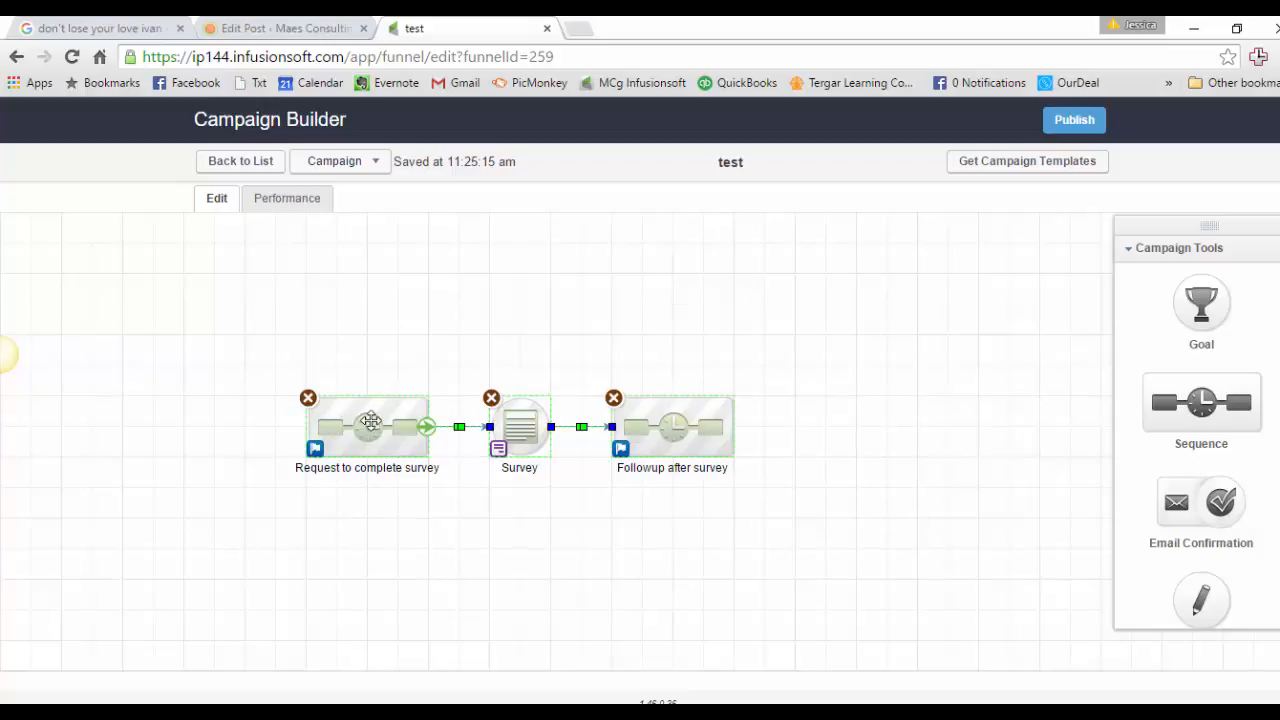
Step: Reopen the Survey form, drop a Hidden snippet at the top, and open its Which Field list
double_click(525, 428)
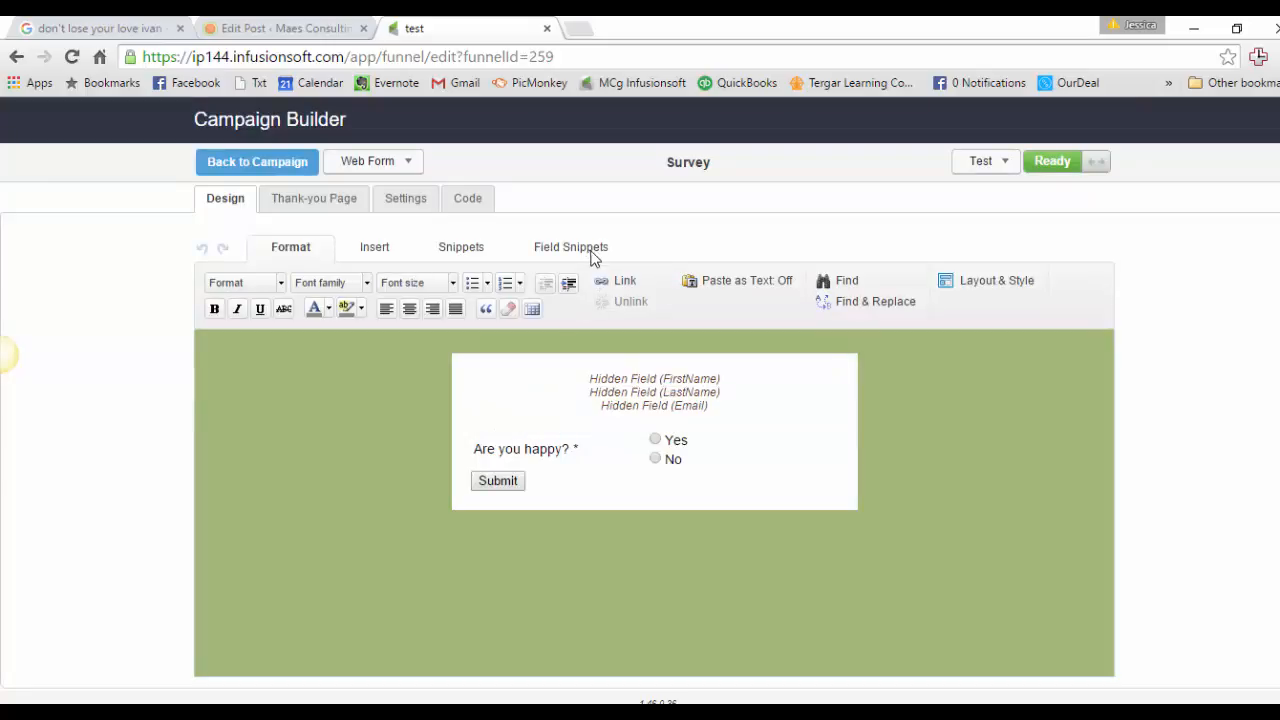
left_click(591, 254)
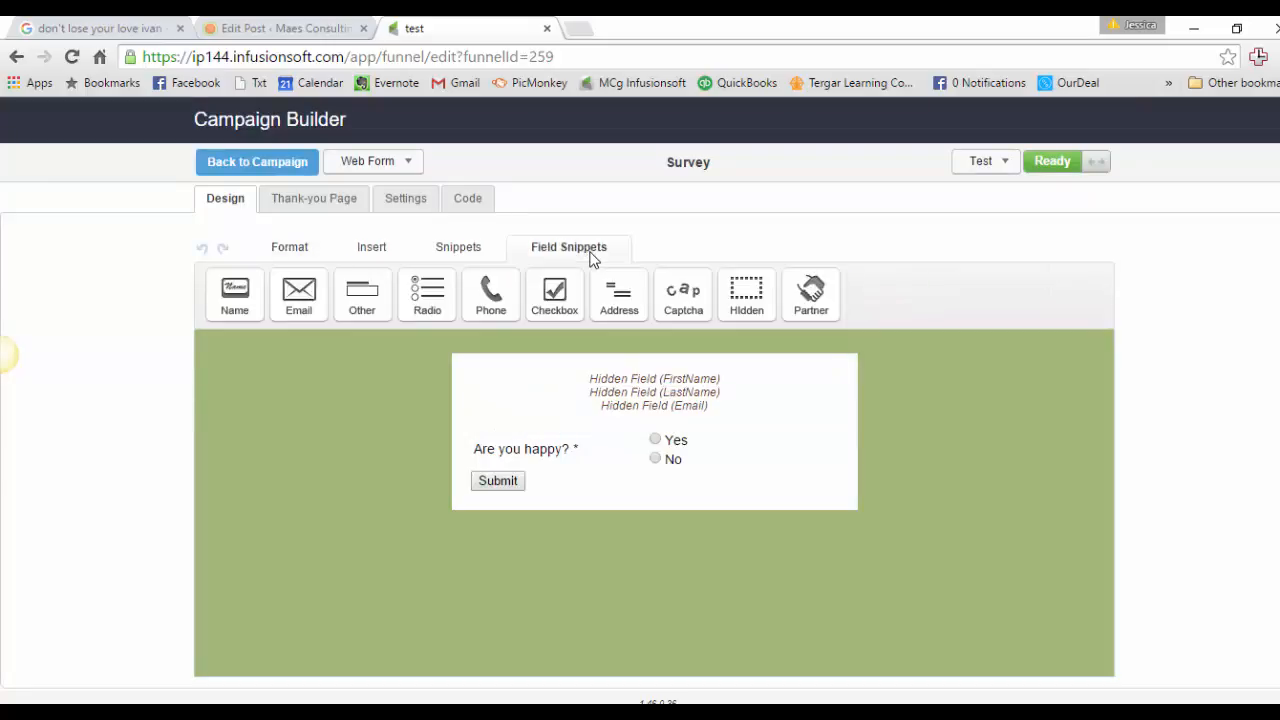
left_click_drag(746, 292, 727, 371)
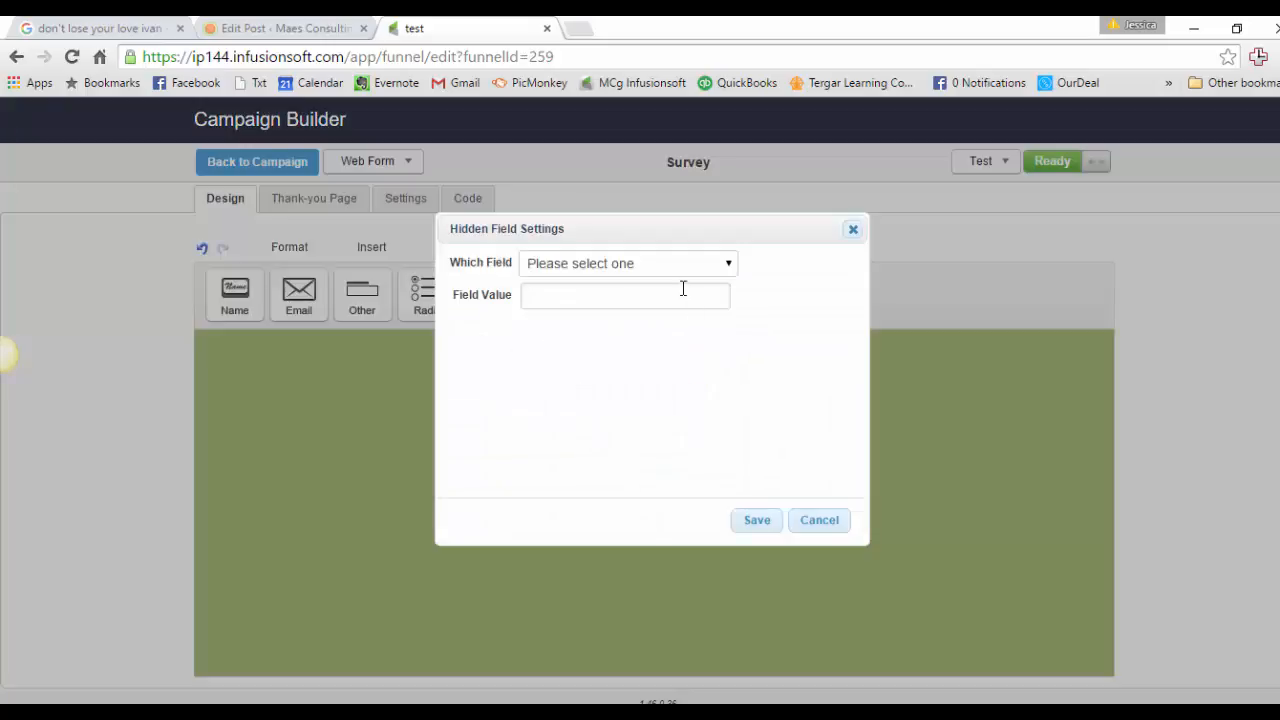
left_click(676, 270)
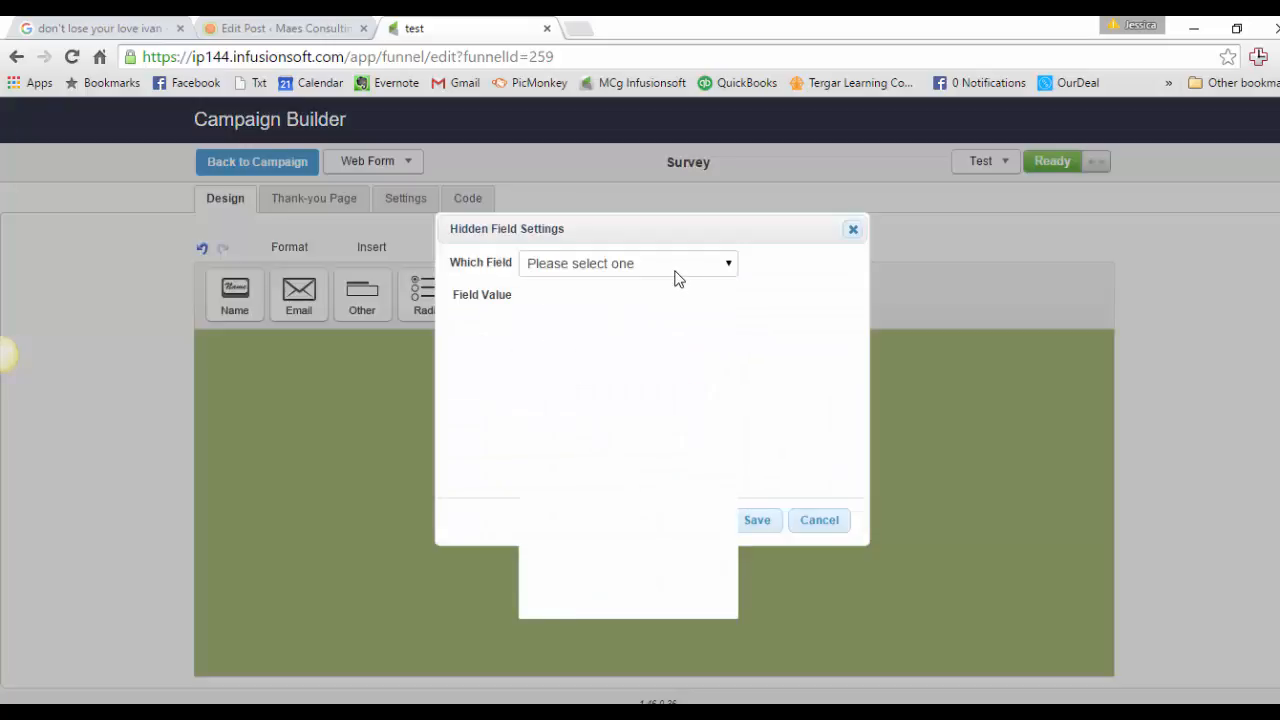